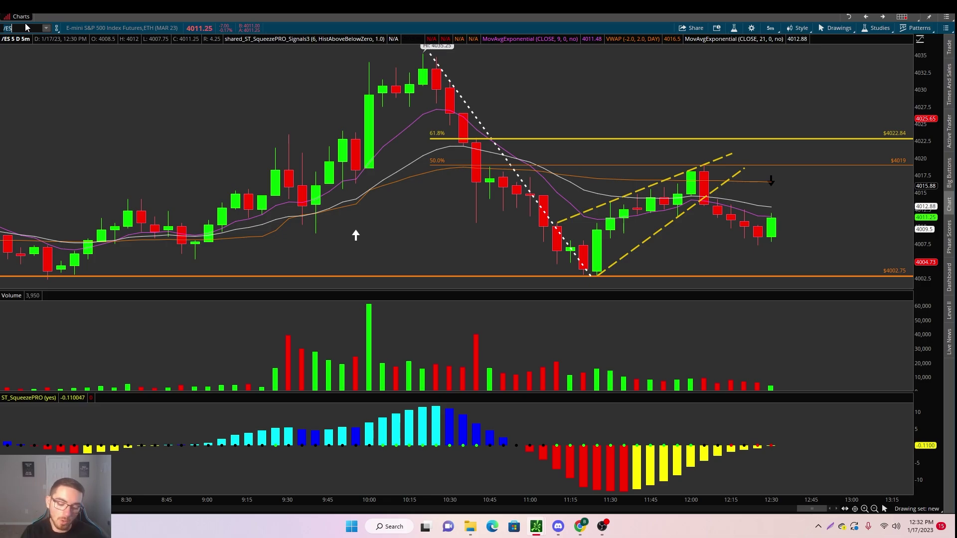
Load the SPY chart and clear its existing drawing set
type("SPY")
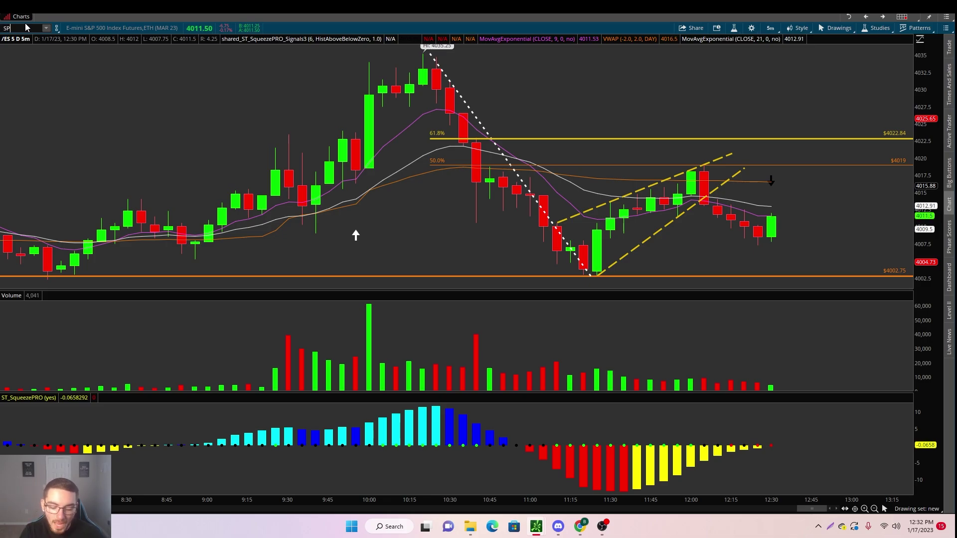
key("Return")
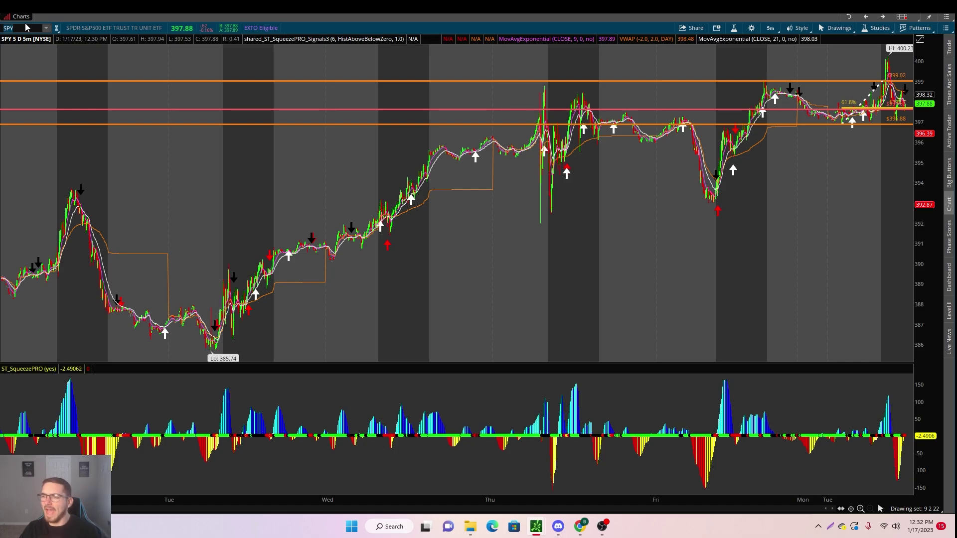
left_click_drag(726, 158, 912, 147)
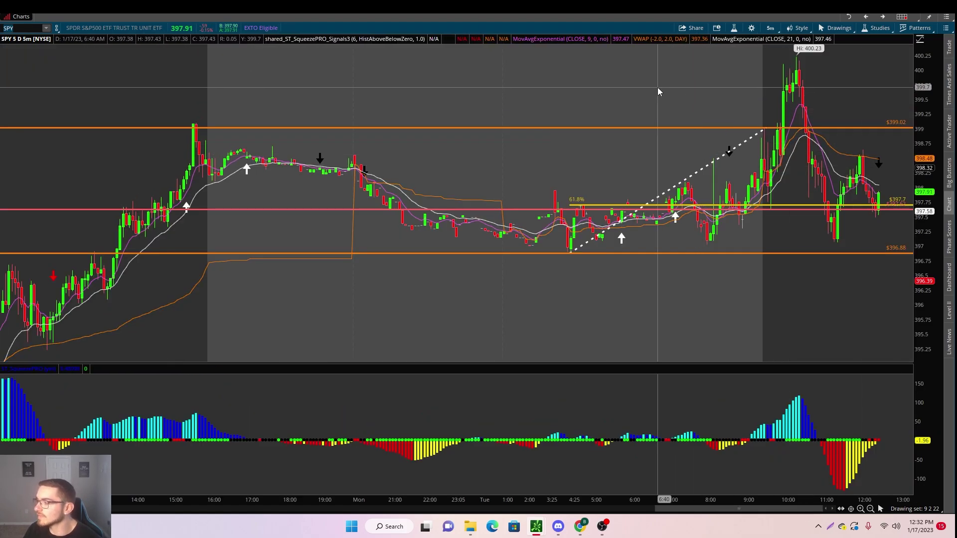
right_click(561, 104)
left_click(603, 193)
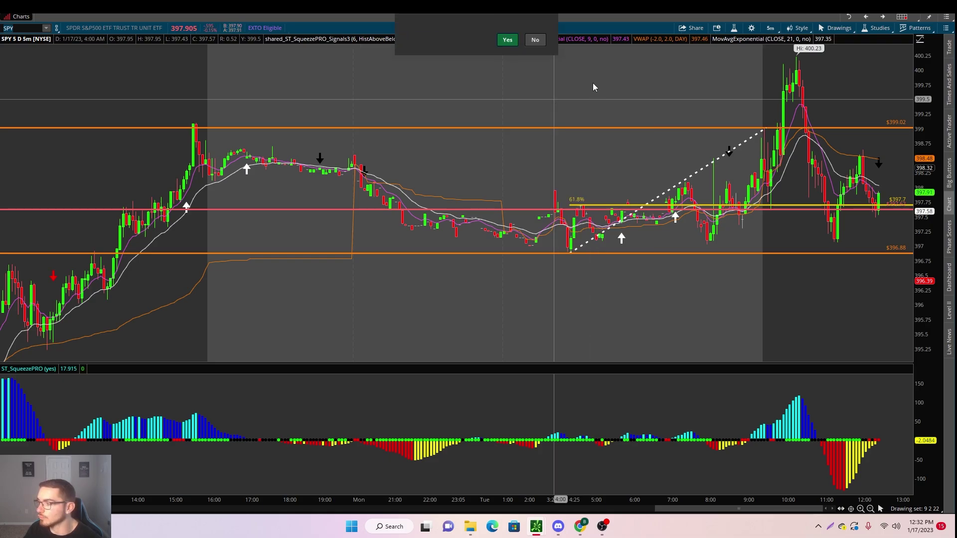
left_click(501, 50)
Add a horizontal price level to the SPY chart and set its value to 400
middle_click(429, 91)
left_click(457, 117)
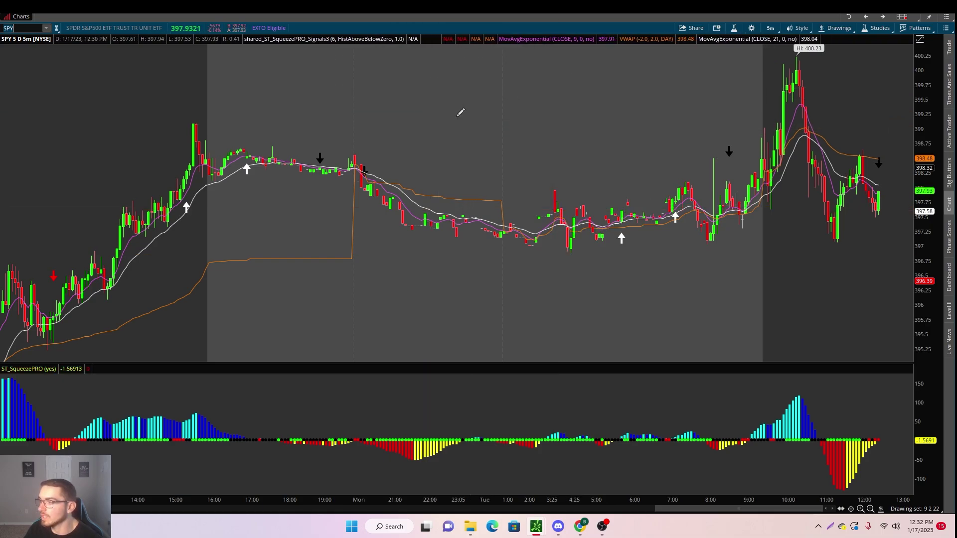
right_click(458, 116)
left_click(477, 126)
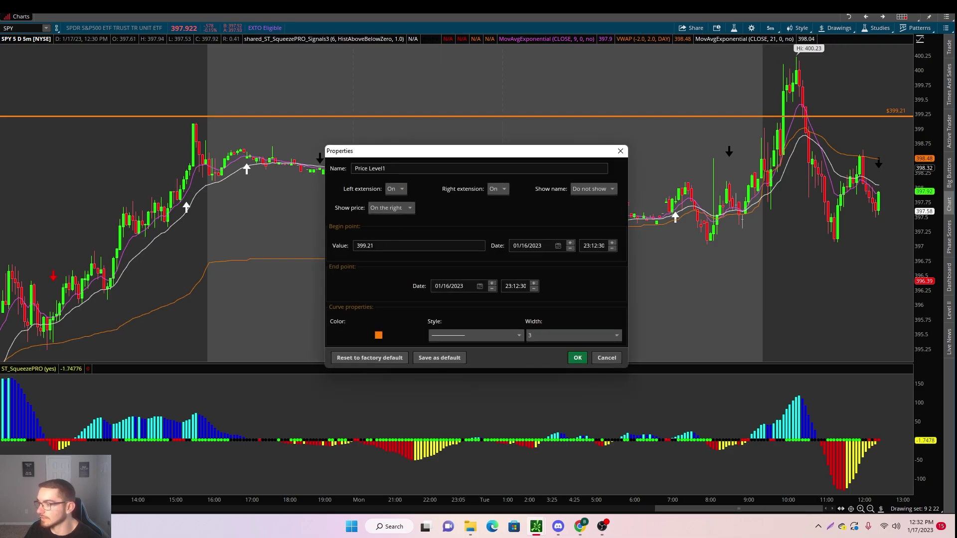
left_click_drag(384, 245, 260, 224)
type("400")
key("Return")
Place a second price level below the first and set its value to 395
left_click(522, 117)
right_click(522, 117)
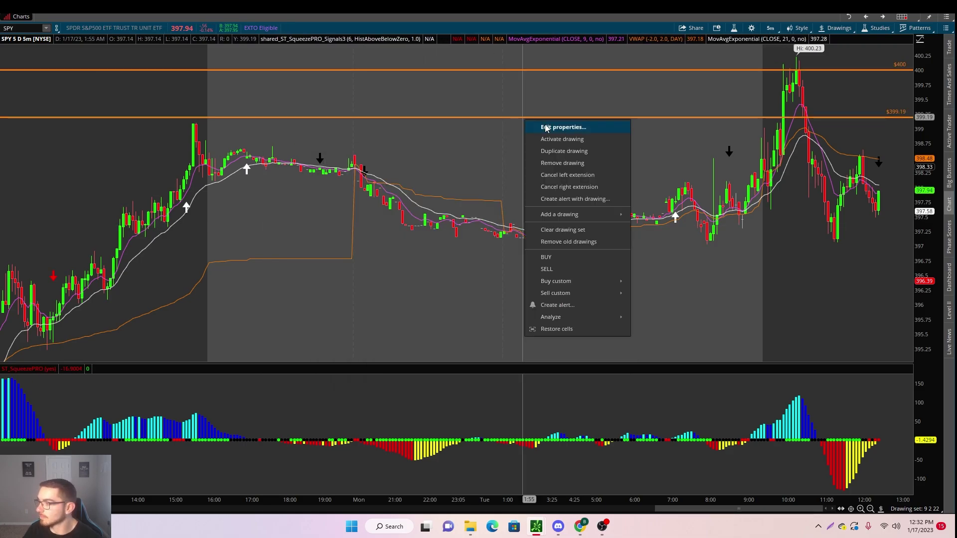
left_click(544, 127)
left_click_drag(384, 246, 343, 225)
type("395")
key("Return")
Place a third price level, set its value to 390, and return to the pointer tool
left_click(535, 272)
right_click(535, 271)
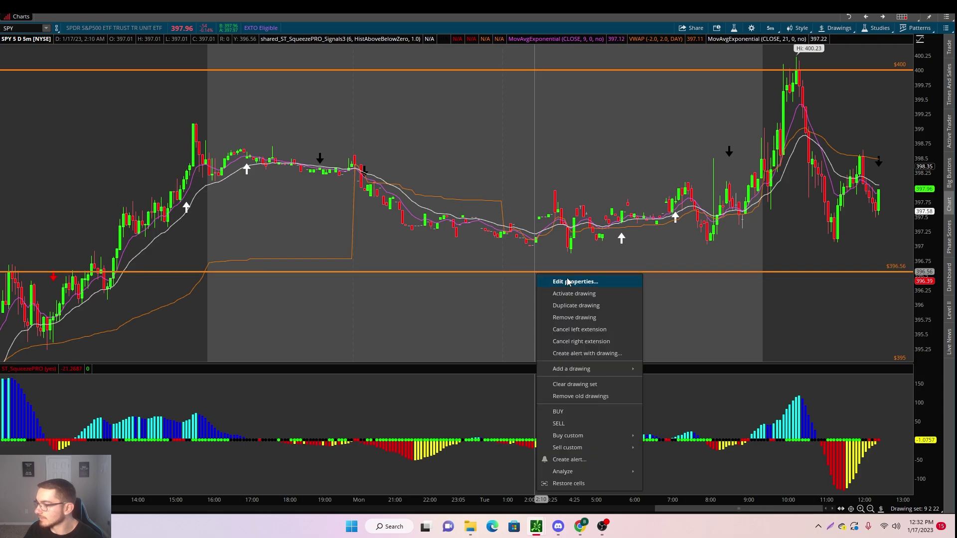
left_click(567, 282)
left_click_drag(384, 245, 344, 244)
type("390")
key("Return")
middle_click(571, 168)
left_click(591, 175)
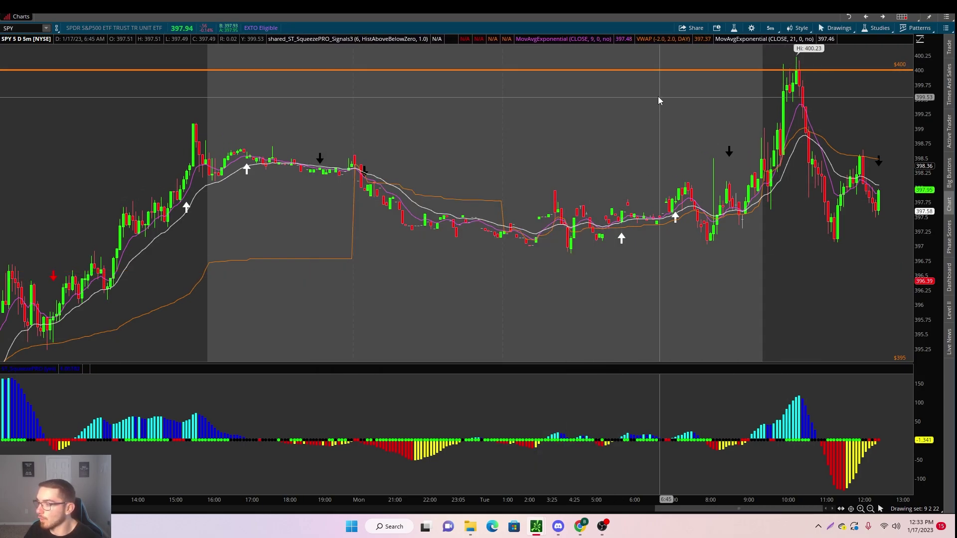
Examine how the SPY candles react around the 390, 395 and 400 price levels on different days
scroll(658, 101, "down", 3)
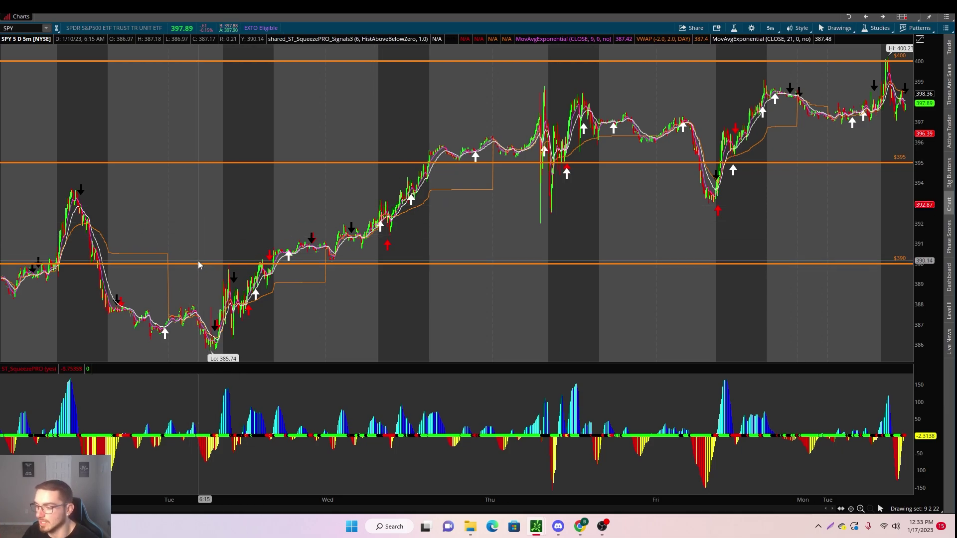
left_click_drag(213, 271, 338, 273)
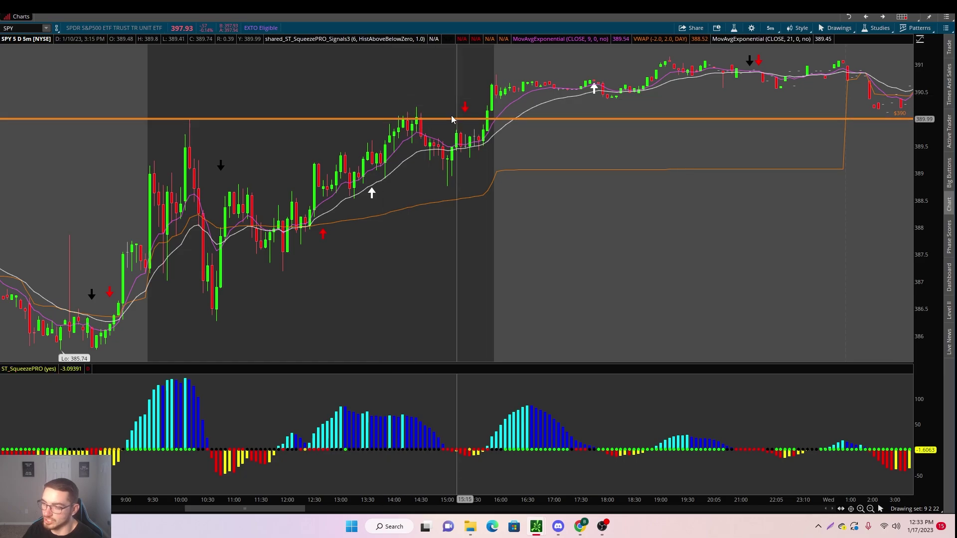
right_click(463, 171)
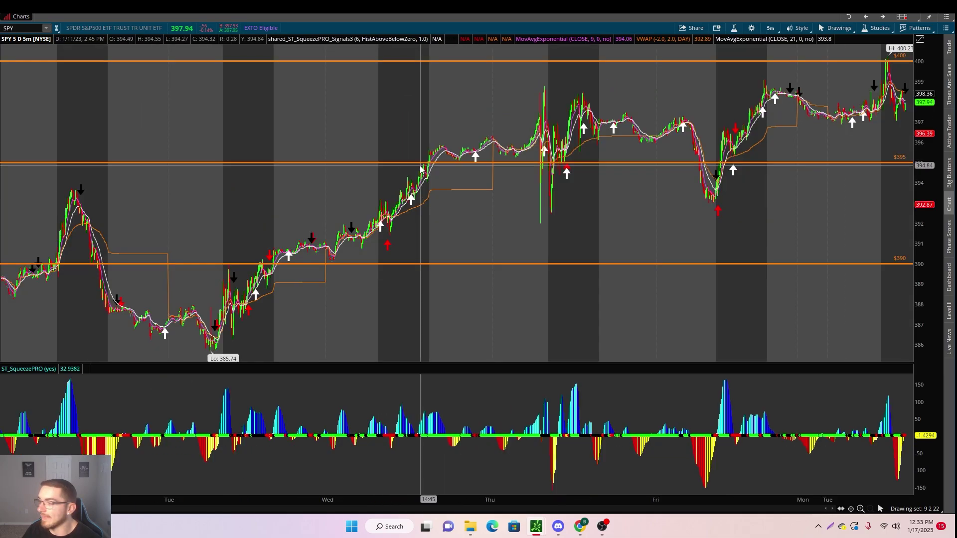
left_click_drag(381, 165, 513, 159)
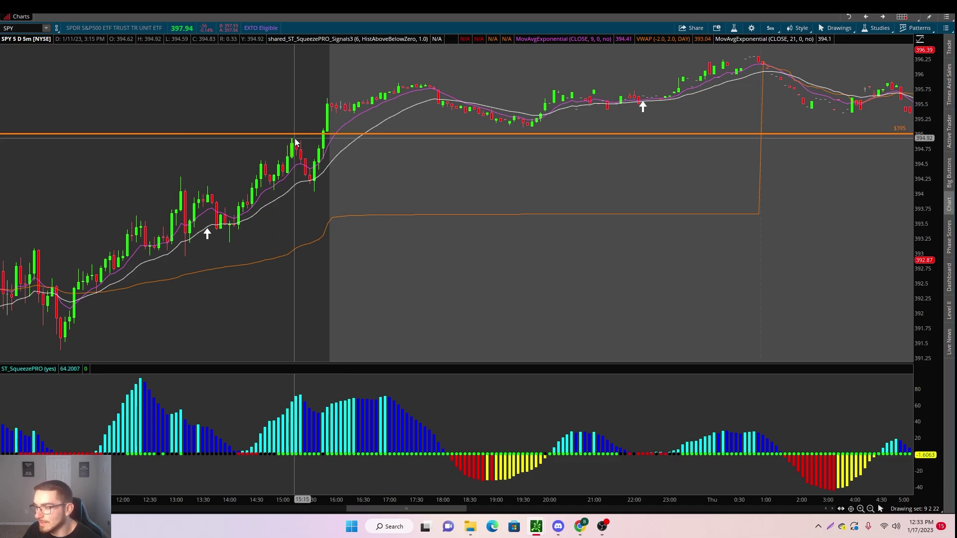
scroll(389, 199, "down", 10)
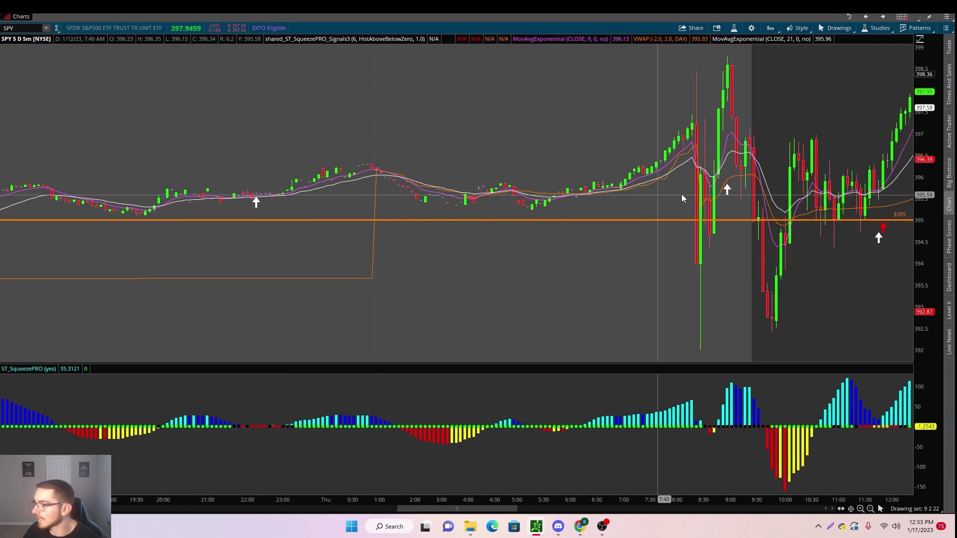
scroll(656, 189, "down", 3)
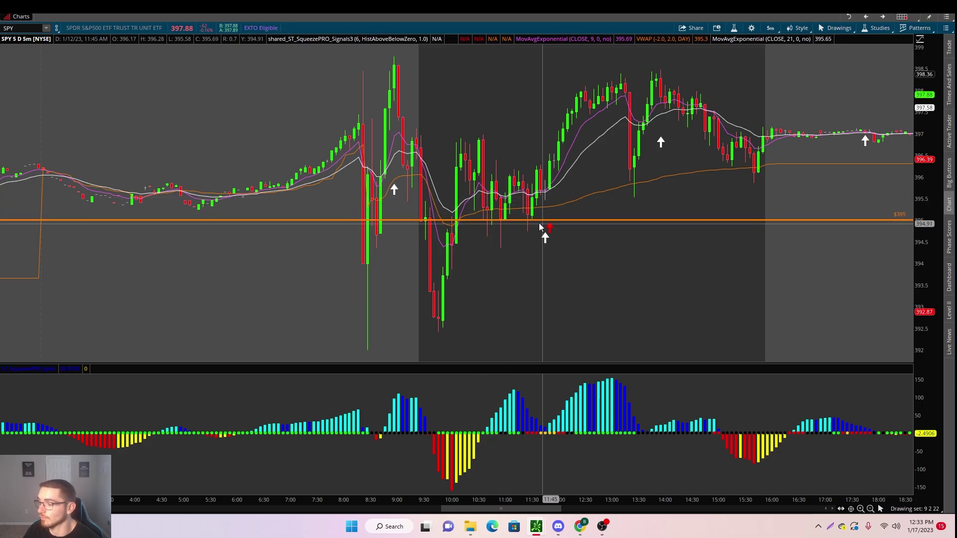
right_click(485, 94)
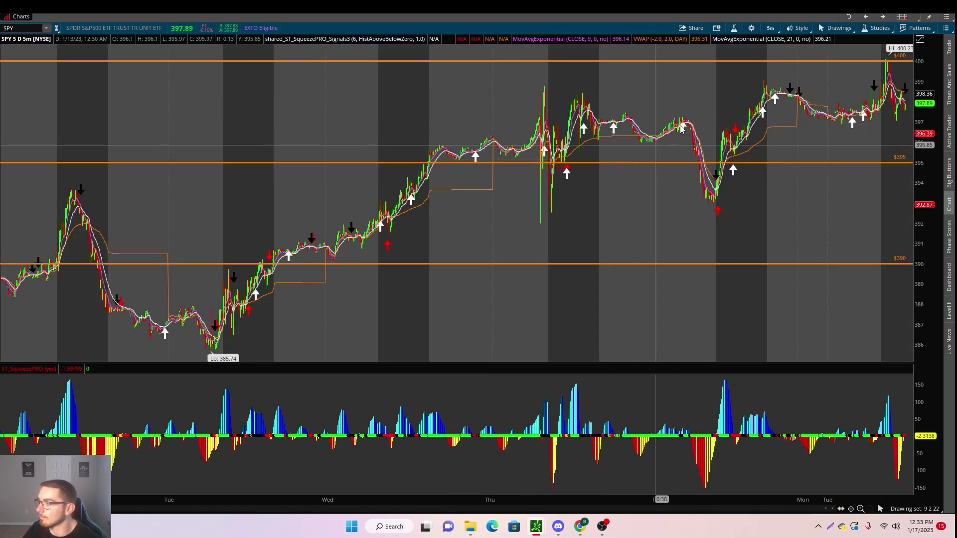
left_click_drag(738, 99, 949, 102)
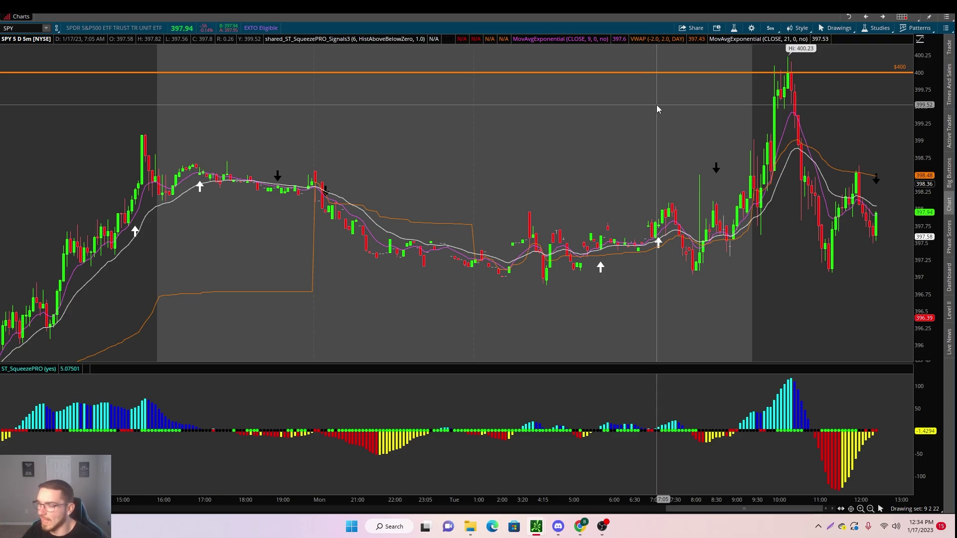
scroll(657, 141, "down", 5)
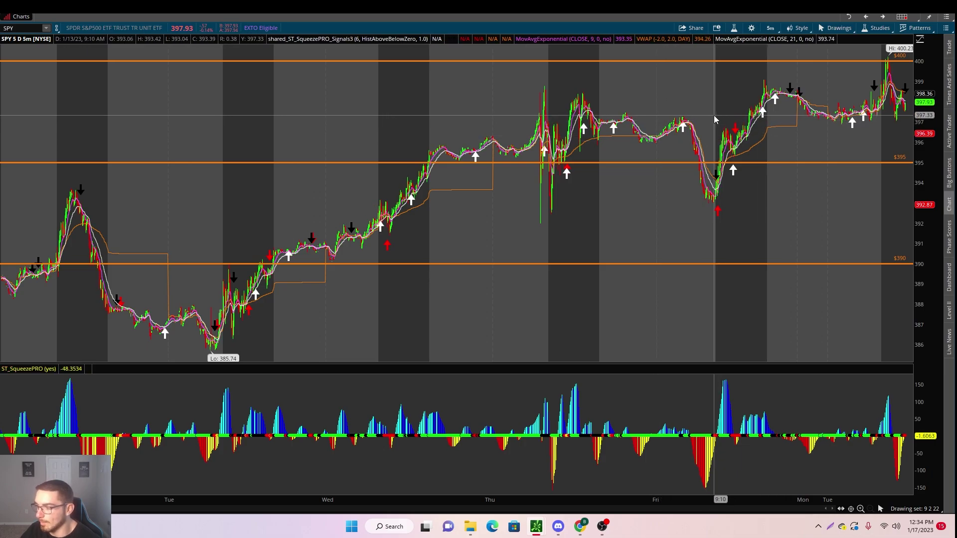
Add a price level at 399.1, on the high near the end of Friday's regular session
scroll(716, 120, "up", 3)
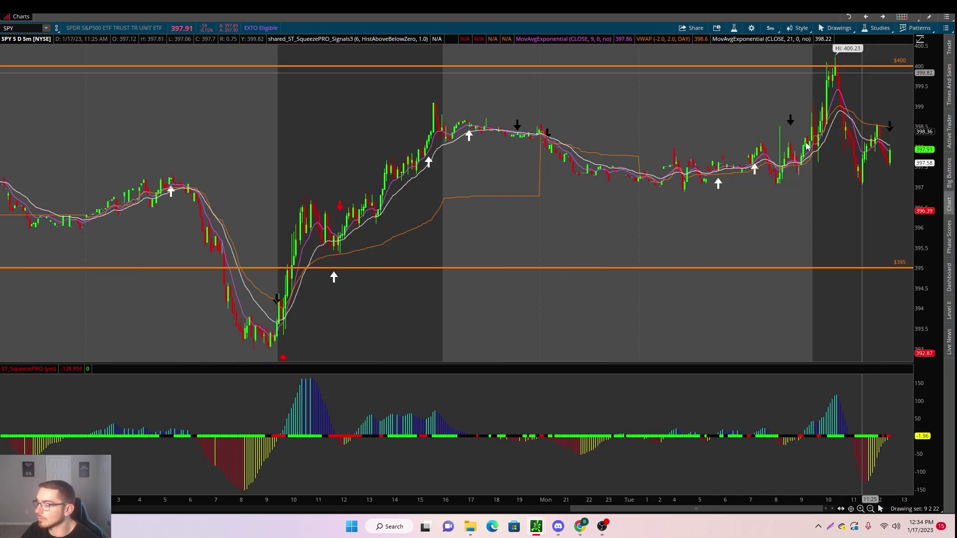
middle_click(468, 83)
left_click(492, 113)
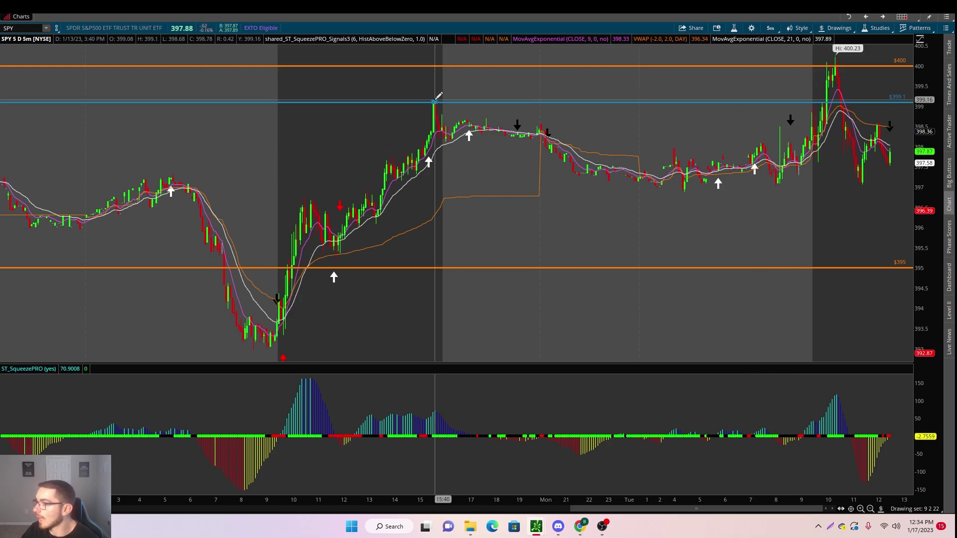
left_click(857, 102)
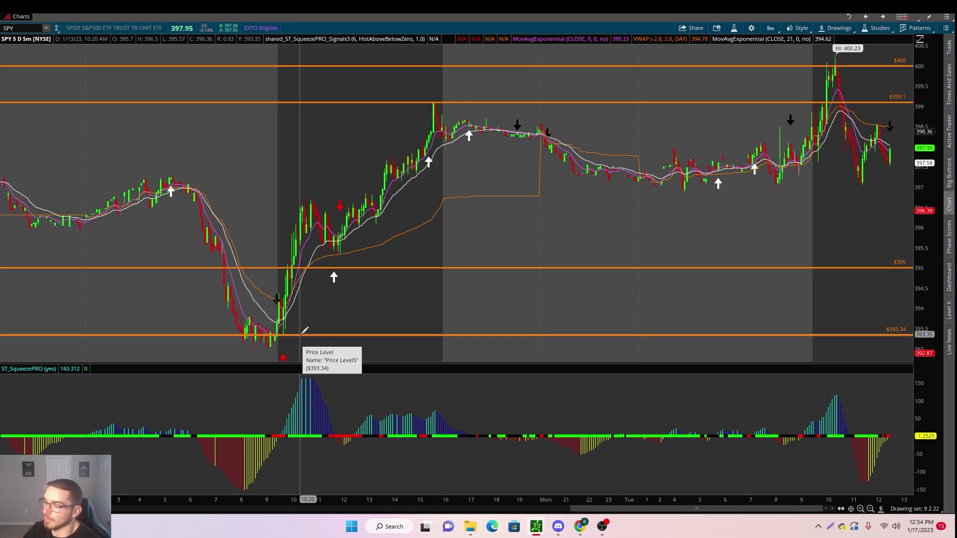
Remove the price level at 393.34 and add price levels at 396.88 and 398.47
right_click(825, 333)
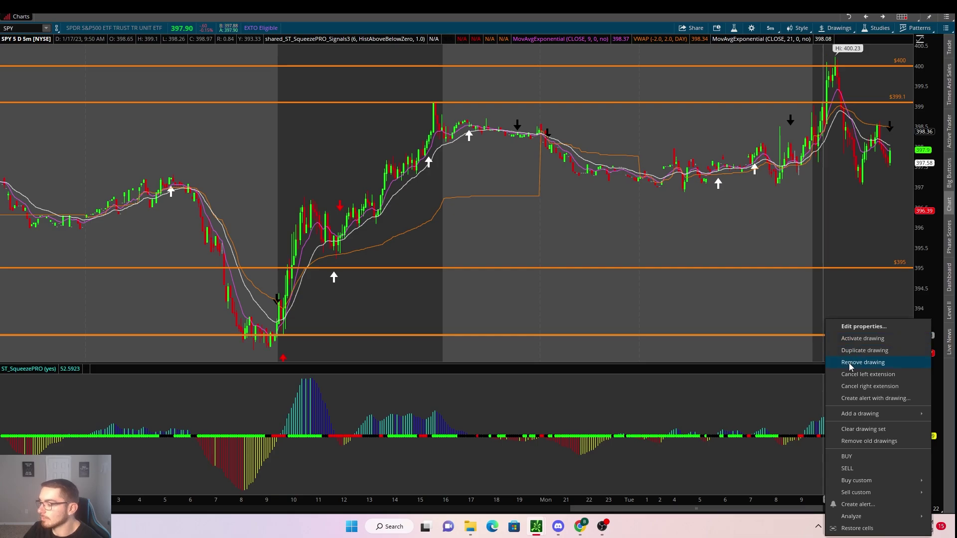
left_click(850, 365)
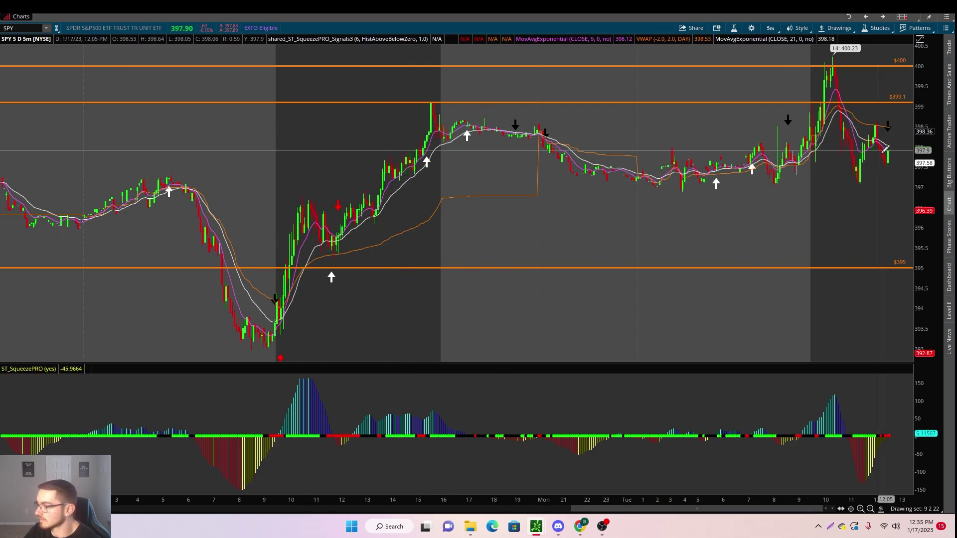
left_click_drag(315, 179, 911, 178)
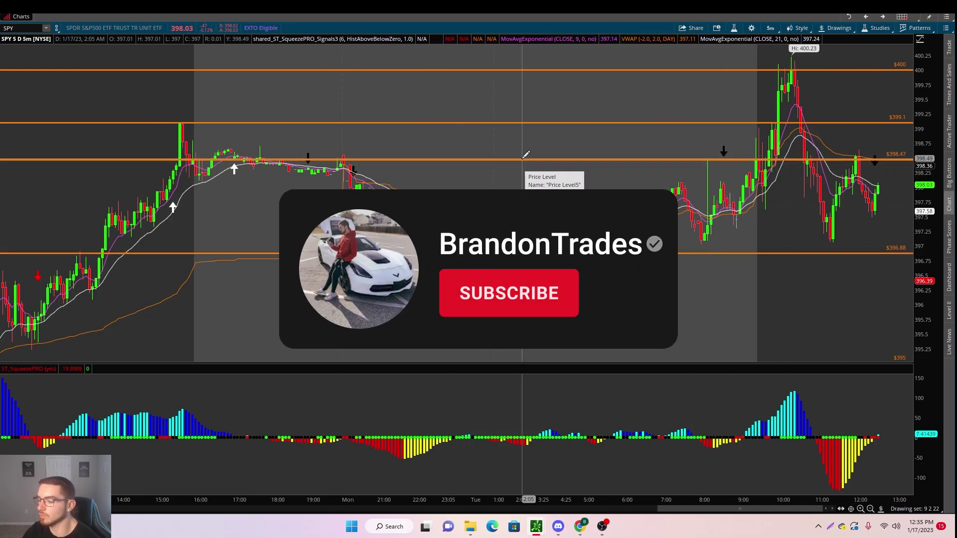
left_click_drag(498, 134, 508, 134)
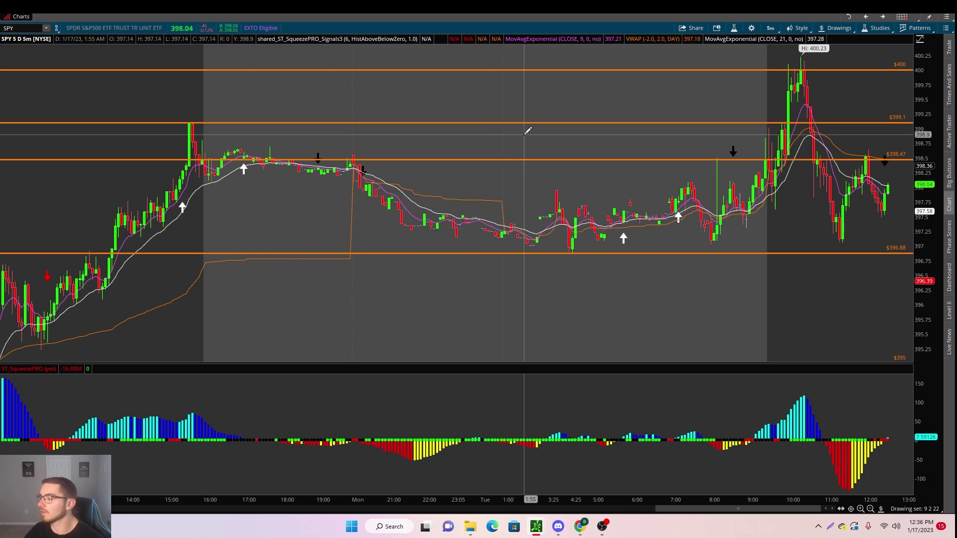
View the chart on the 180-day 4-hour time frame and switch it to the 3-year weekly time frame
left_click(771, 29)
left_click(747, 121)
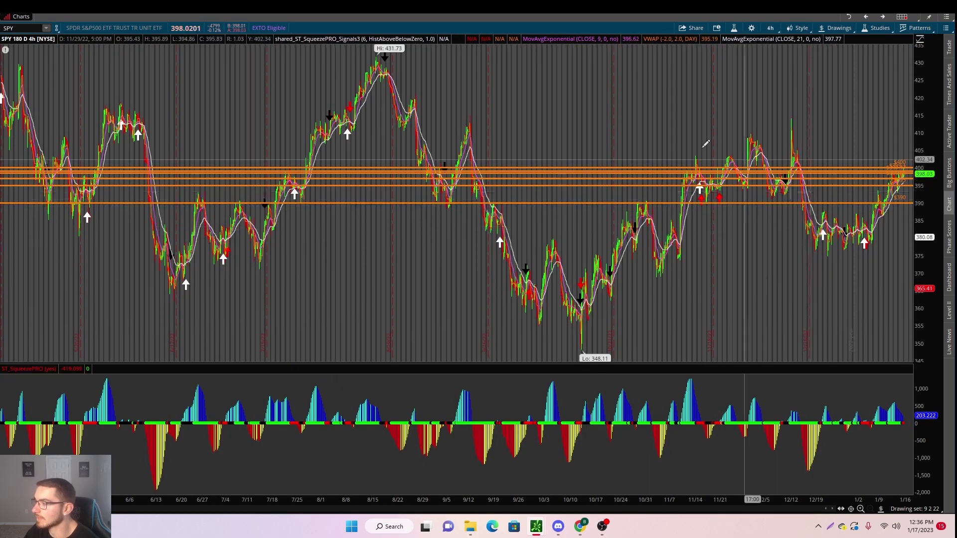
left_click(772, 30)
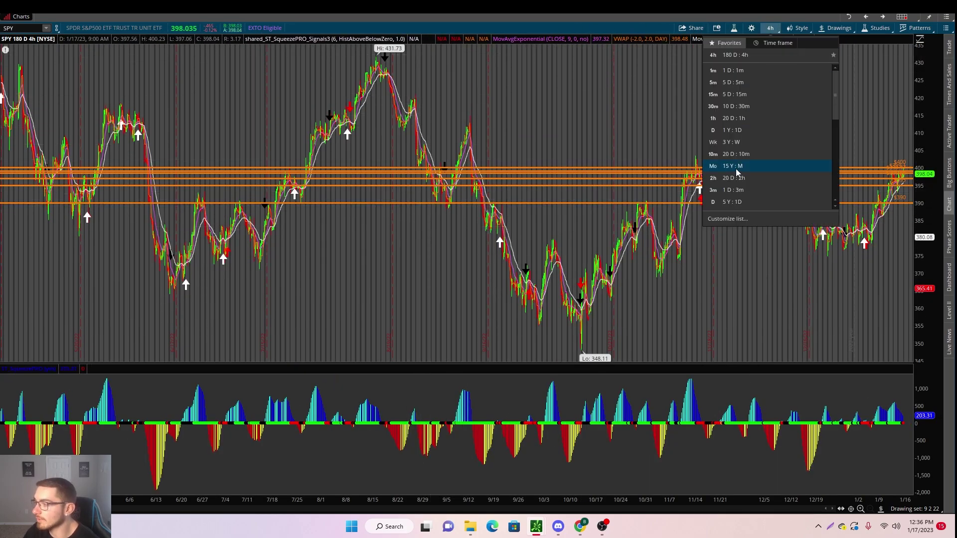
left_click(740, 145)
Draw a descending trendline from the 479.98 high through the August and late-2022 highs to about 385.72, and return to the pointer tool
scroll(448, 154, "up", 5)
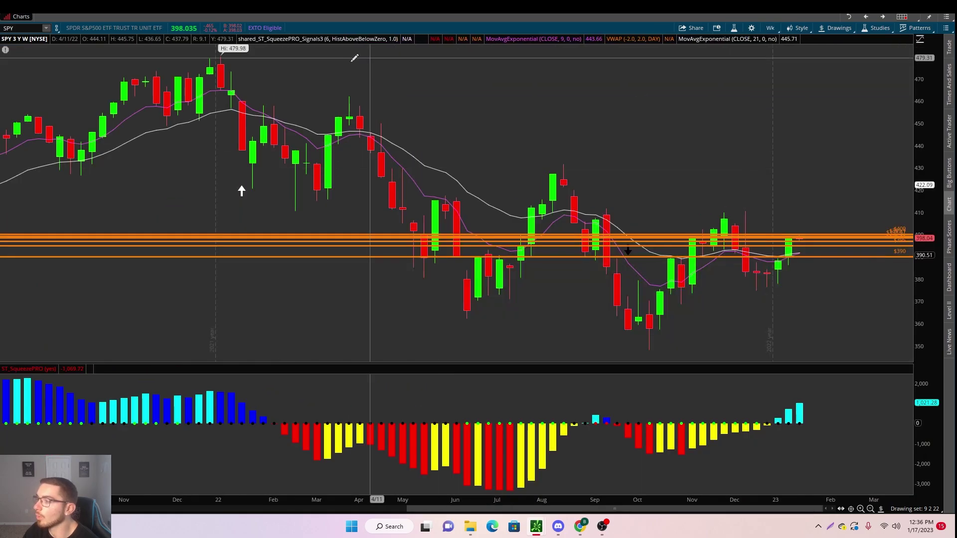
middle_click(354, 63)
left_click(362, 90)
left_click(220, 56)
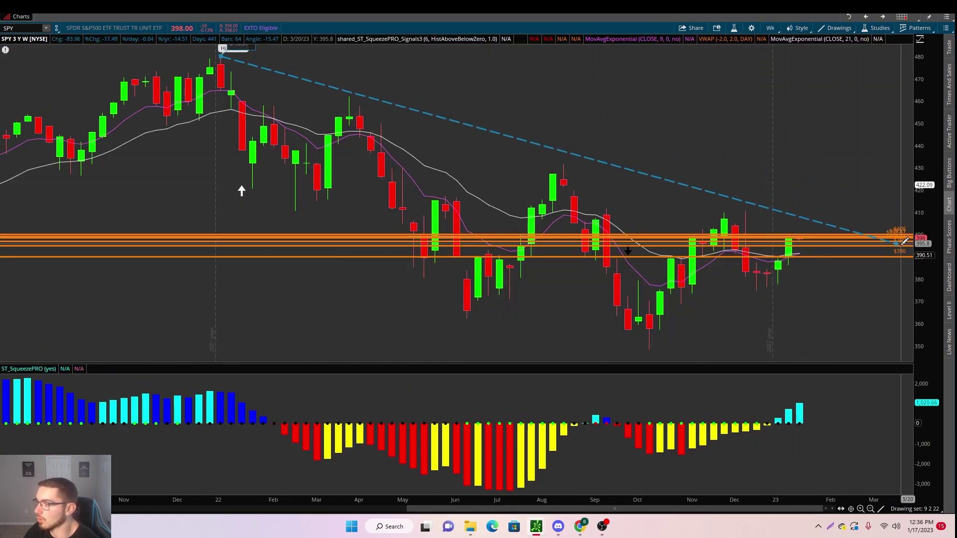
left_click(895, 264)
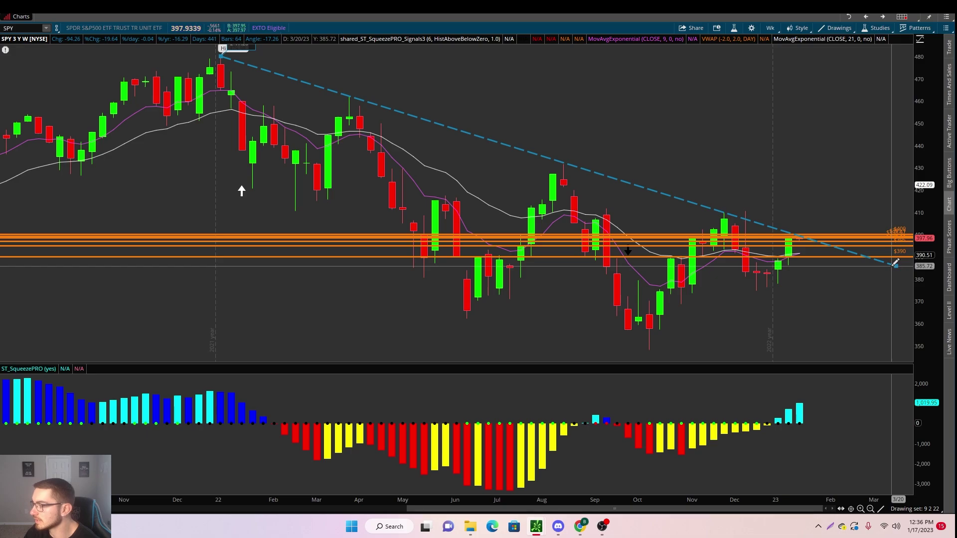
scroll(890, 117, "down", 2)
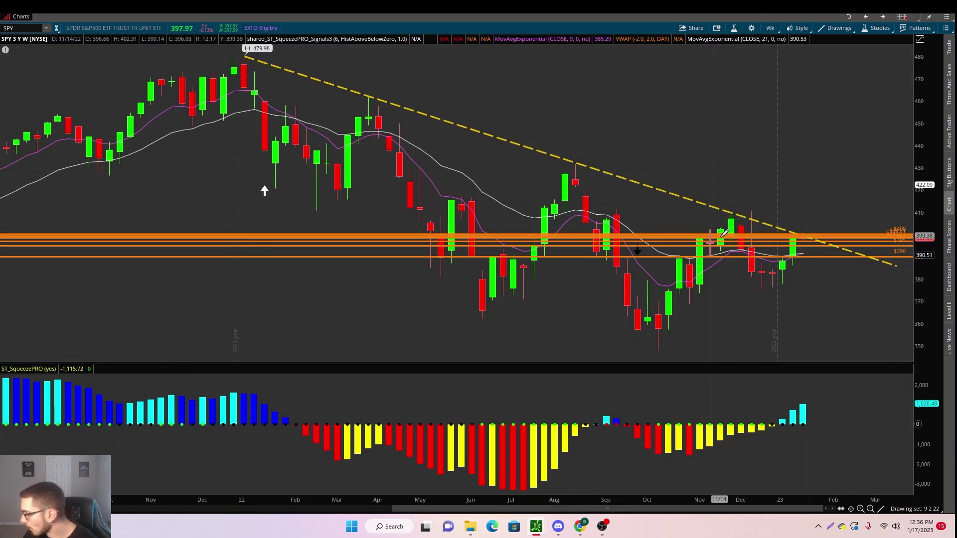
scroll(724, 233, "up", 5)
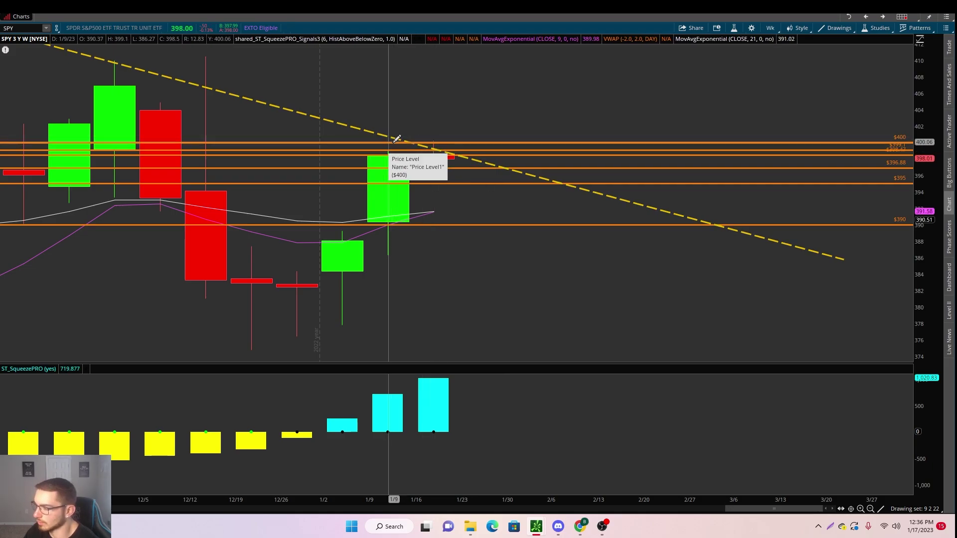
middle_click(498, 95)
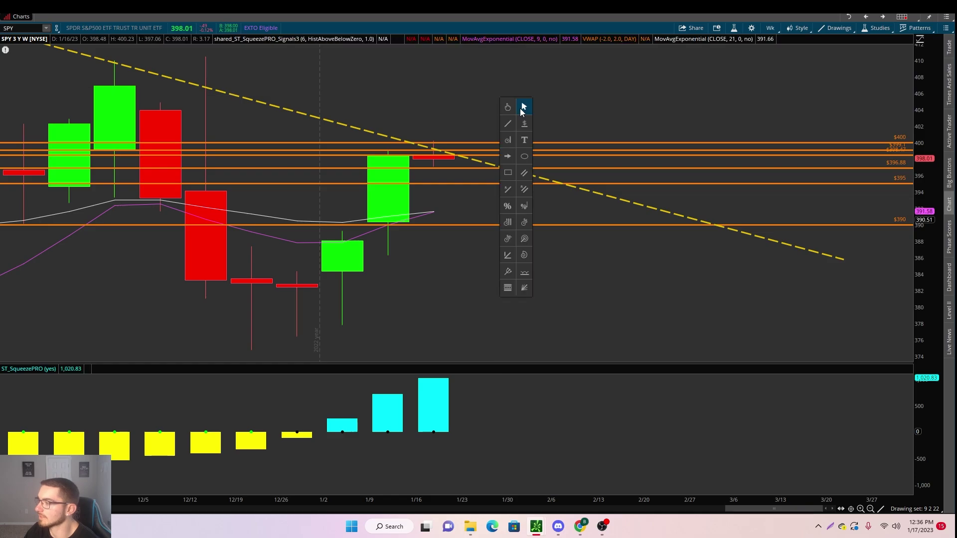
left_click(522, 108)
Switch the SPY chart to the 20-day 1-hour time frame
scroll(522, 107, "down", 5)
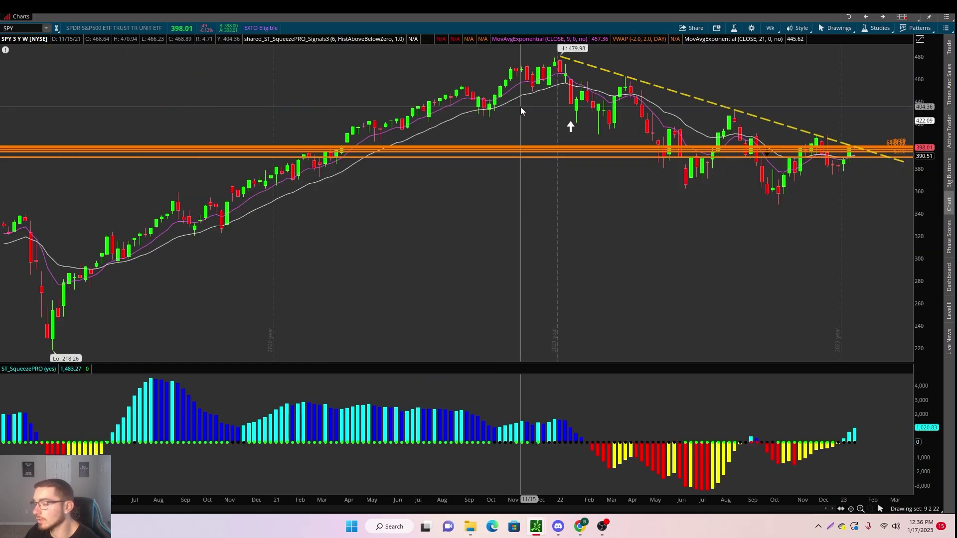
left_click(771, 31)
left_click(748, 107)
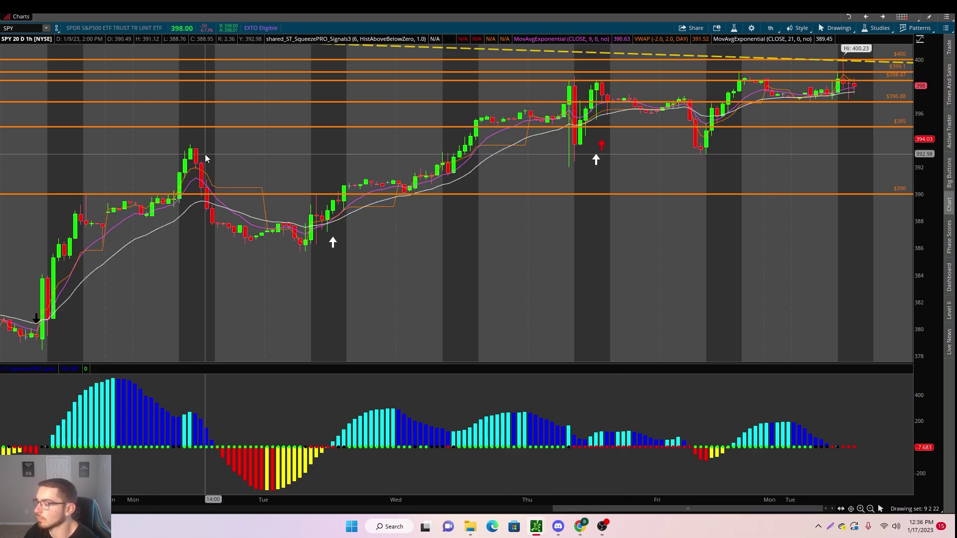
Switch the SPY chart to the 5-day 5-minute time frame, focused on the latest session
left_click(769, 29)
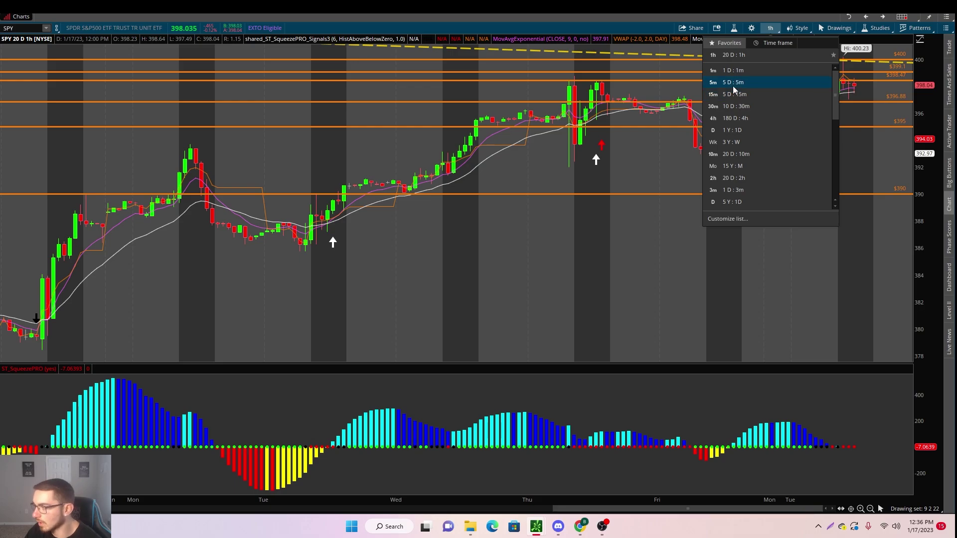
left_click(733, 85)
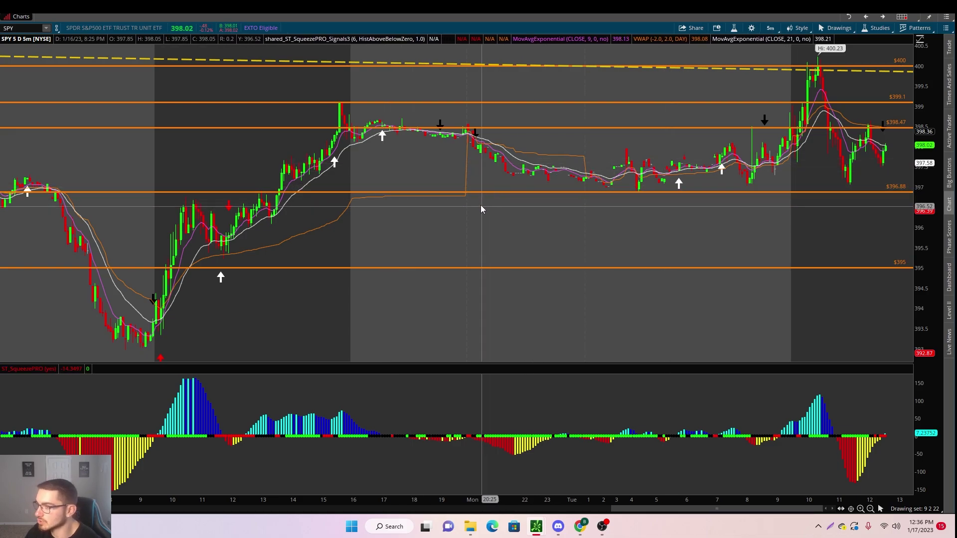
scroll(643, 178, "up", 5)
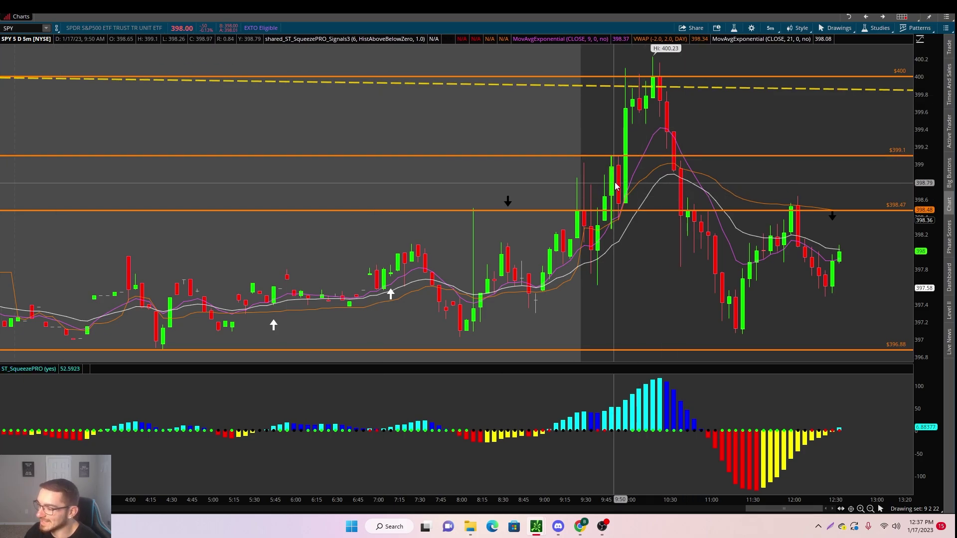
Draw a Fibonacci retracement from the premarket low at 396.88 to the 9:30 high at about 399, and return to the pointer tool
middle_click(503, 112)
left_click(512, 236)
left_click(508, 202)
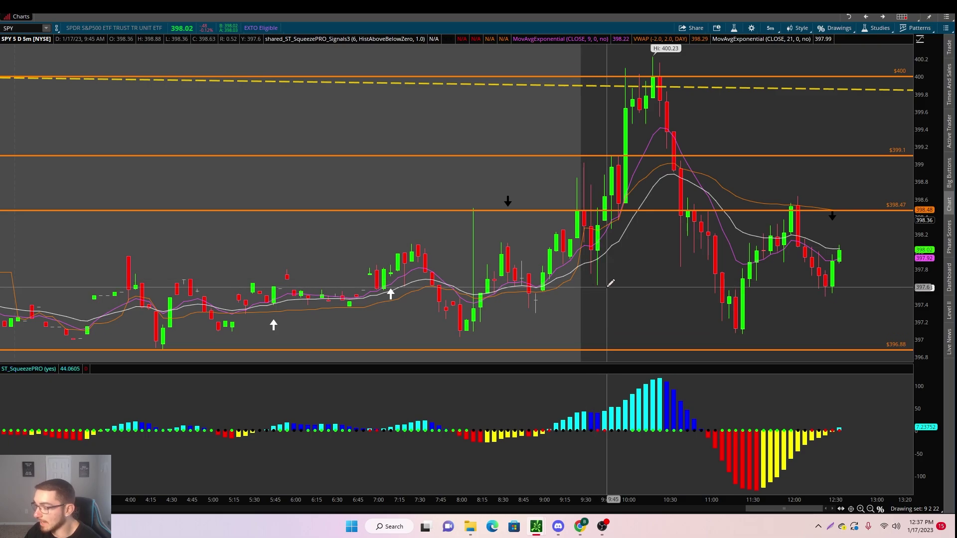
left_click(164, 350)
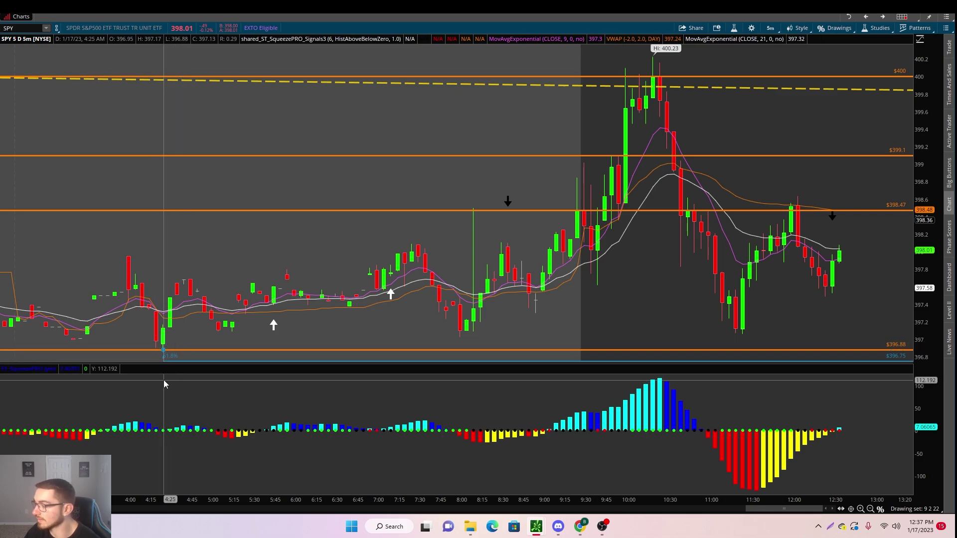
left_click(584, 163)
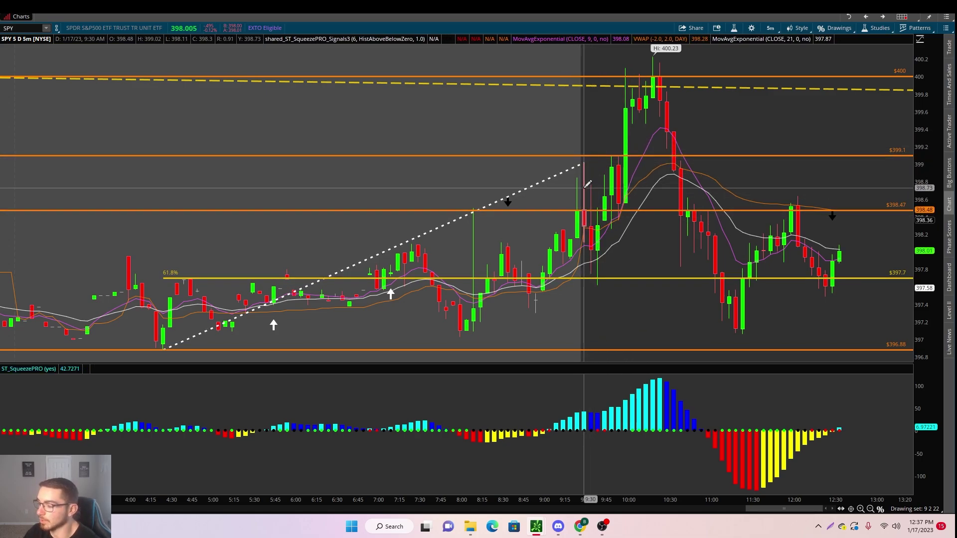
left_click(591, 158)
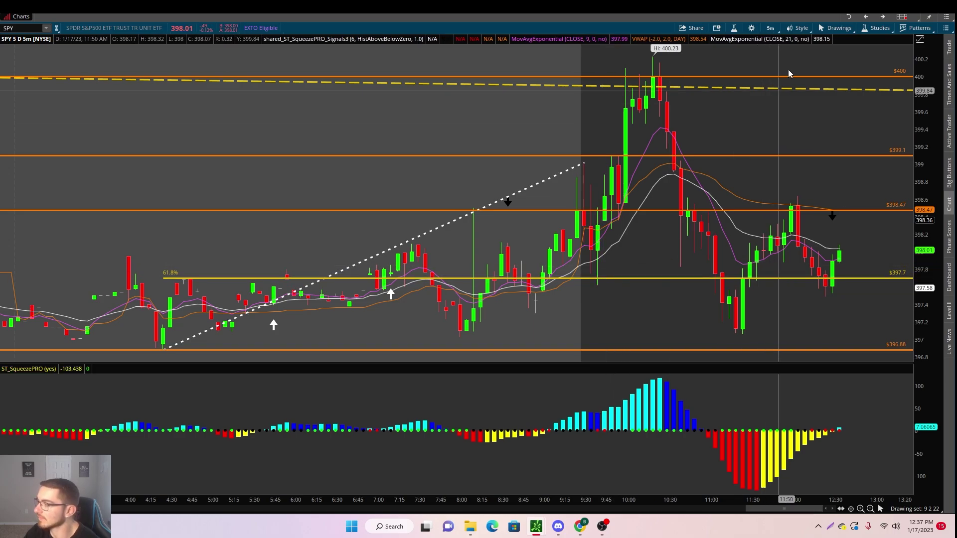
Switch to the 1-day 1-minute time frame and add a price level at 397.62, at the low of the 9:40 candle
left_click(771, 28)
left_click(761, 75)
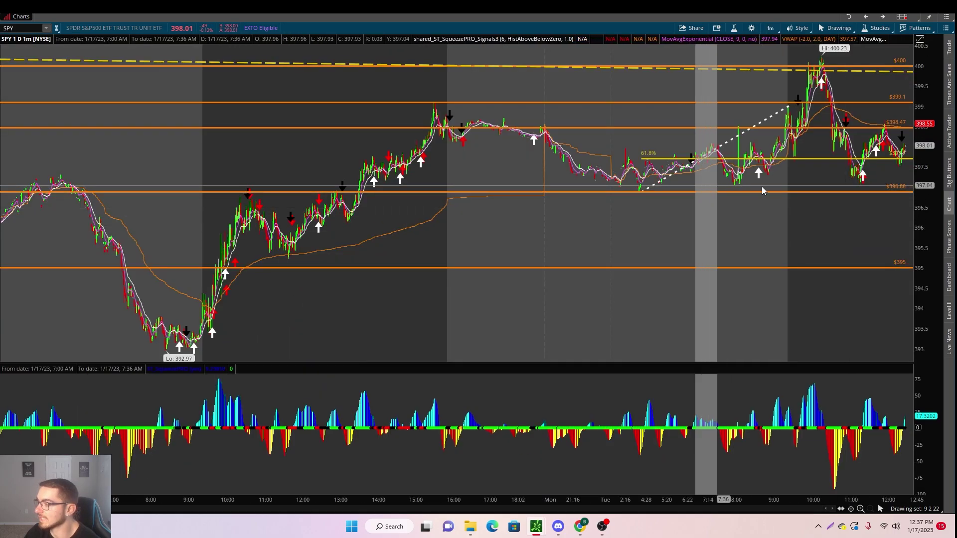
scroll(421, 254, "up", 3)
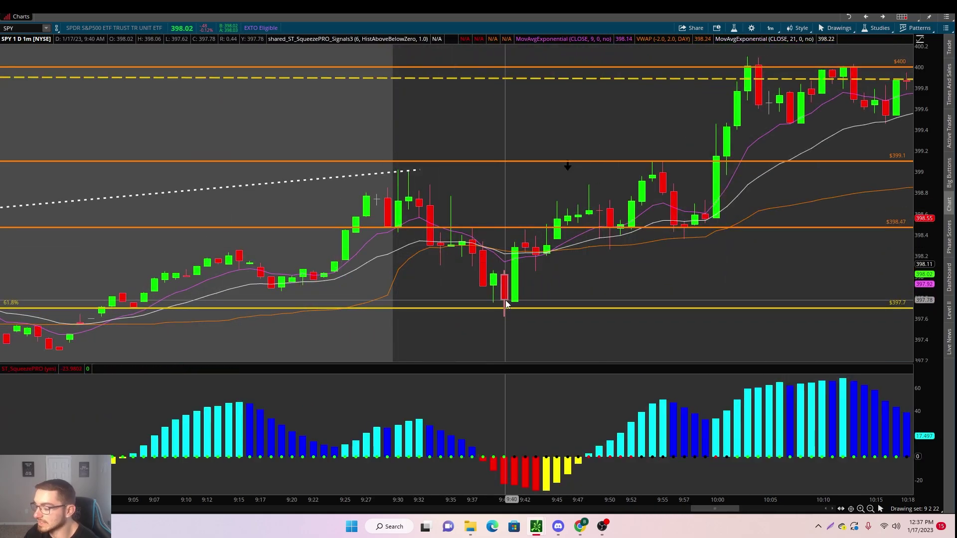
middle_click(549, 294)
left_click(578, 321)
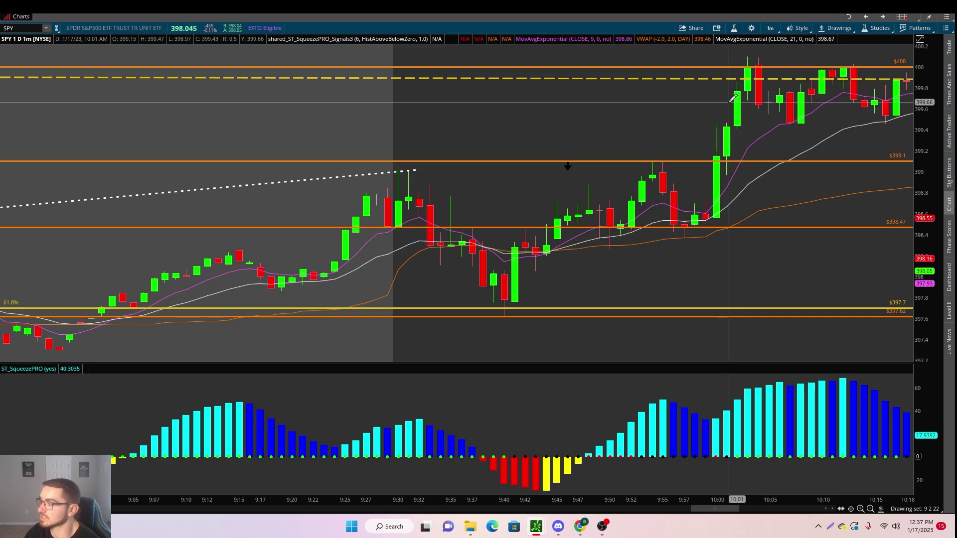
middle_click(675, 109)
left_click(685, 118)
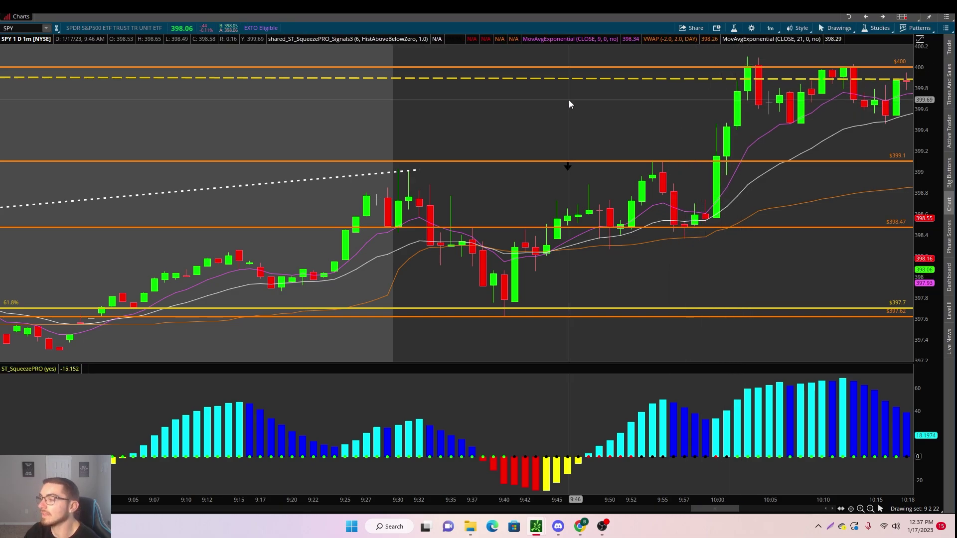
Switch the chart to the 20-day 1-hour time frame and examine the recent price action around the marked levels
double_click(569, 100)
left_click(770, 29)
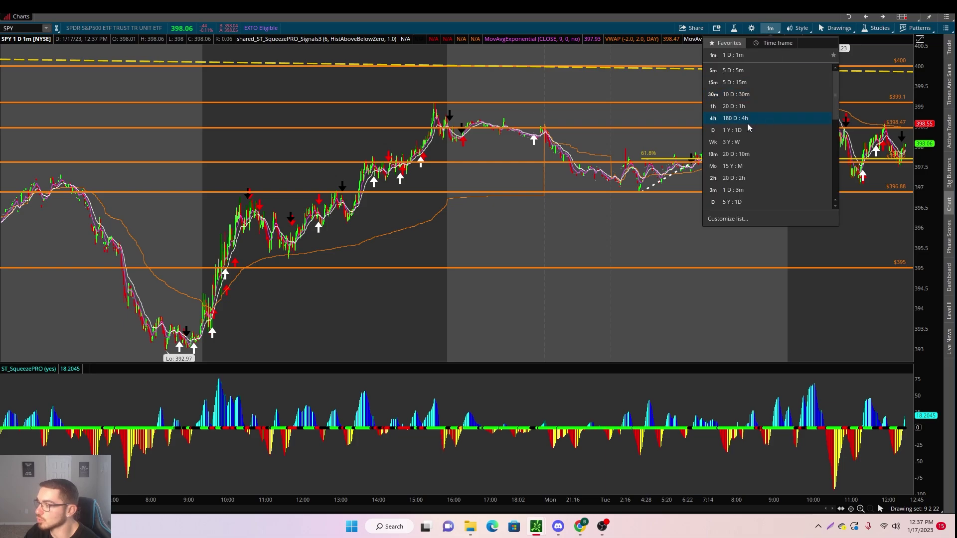
left_click(741, 111)
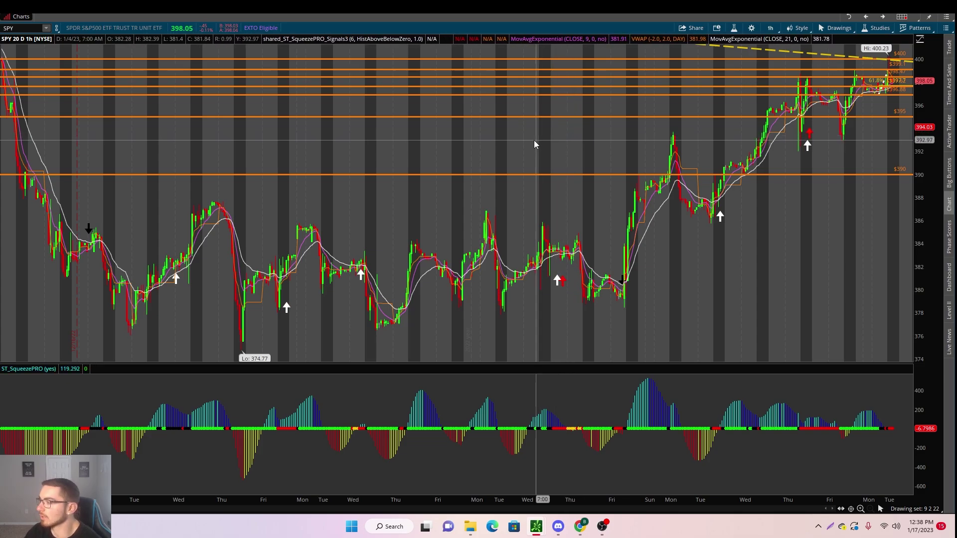
left_click_drag(535, 144, 903, 199)
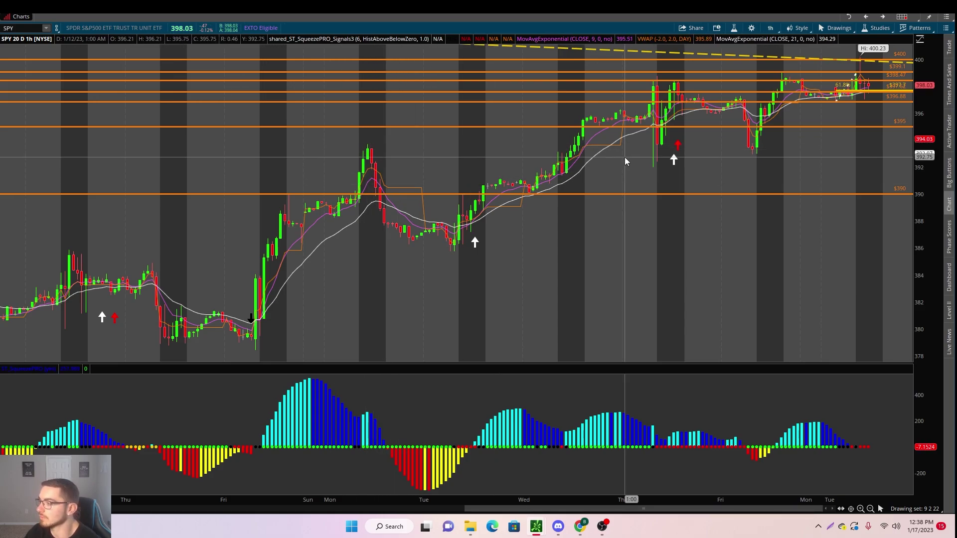
left_click_drag(280, 252, 954, 254)
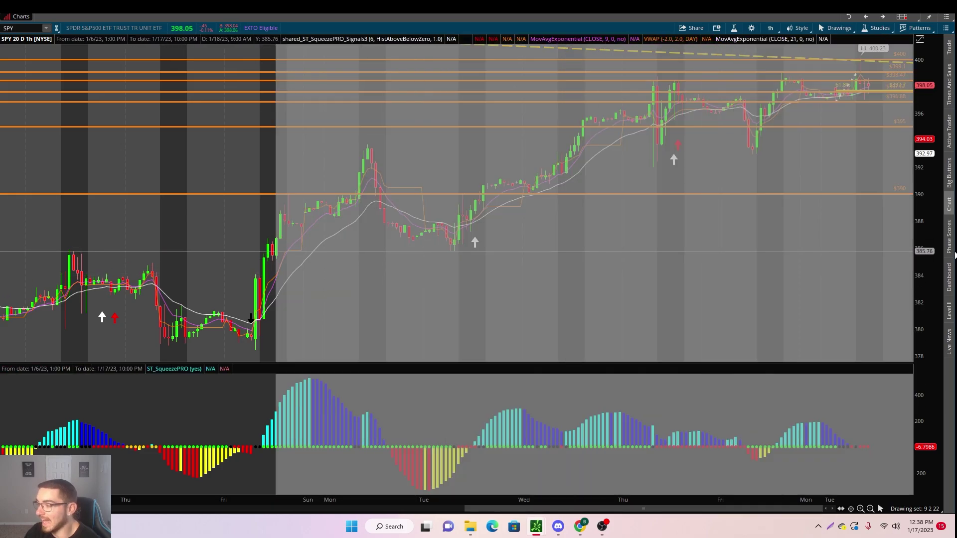
middle_click(290, 176)
left_click(310, 183)
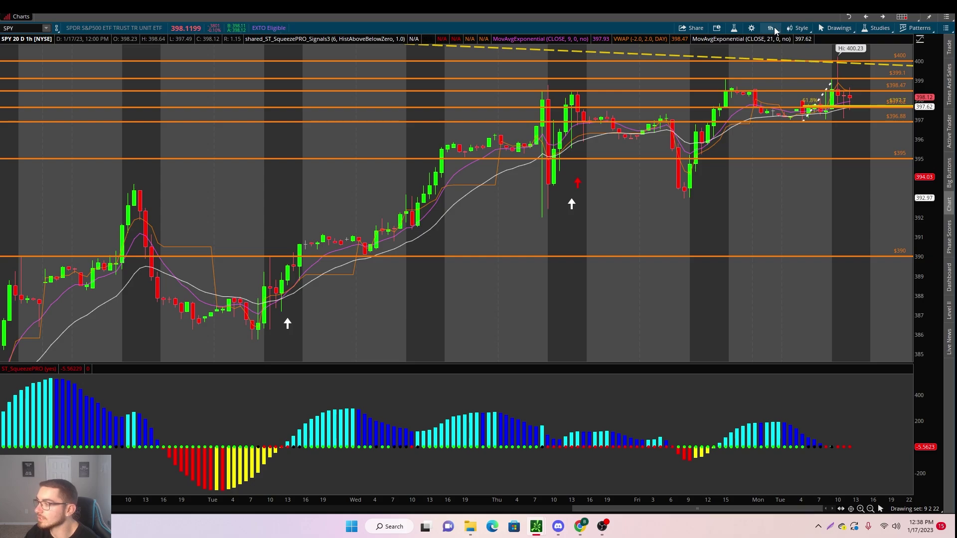
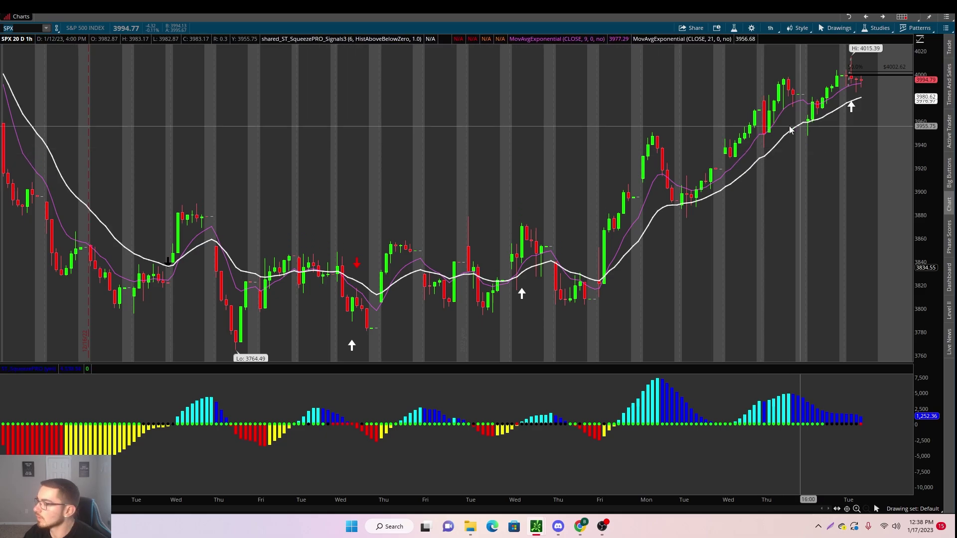
Switch the SPX chart to the 5-day 5-minute time frame and remove the Fibonacci retracement drawing from the latest session
left_click_drag(594, 130, 953, 149)
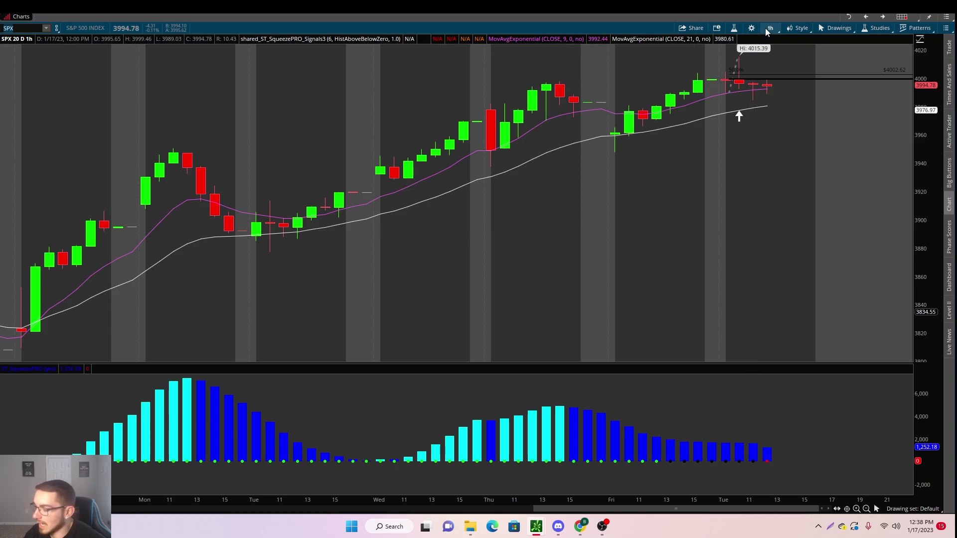
left_click(778, 31)
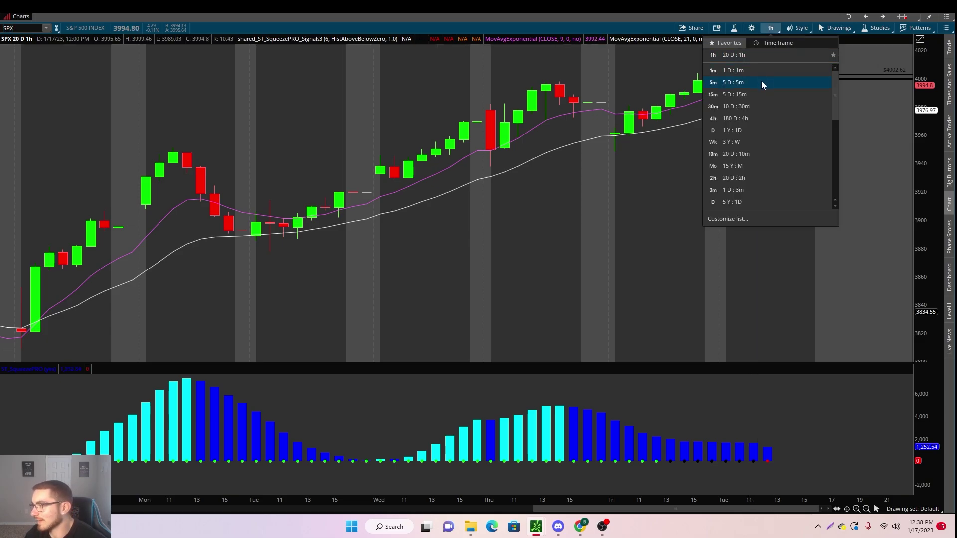
left_click(762, 82)
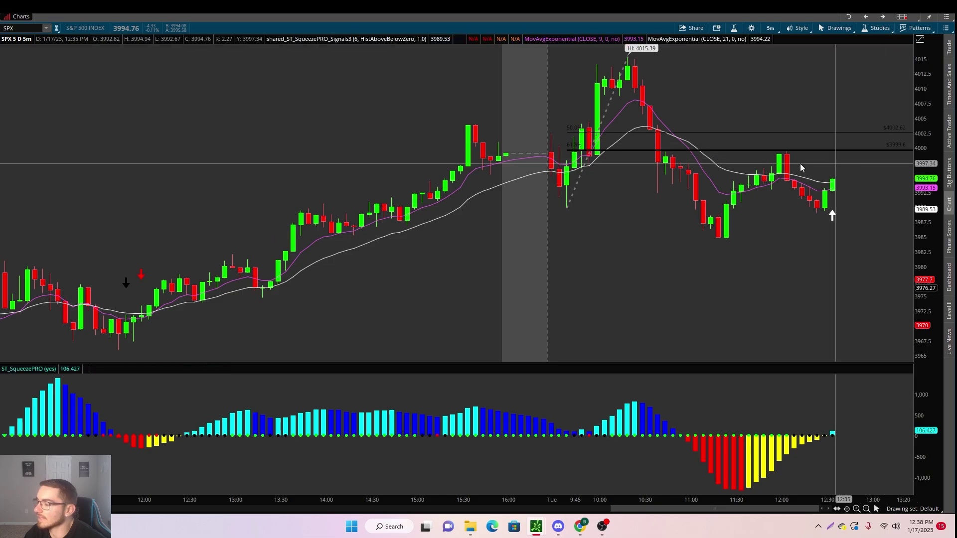
right_click(711, 150)
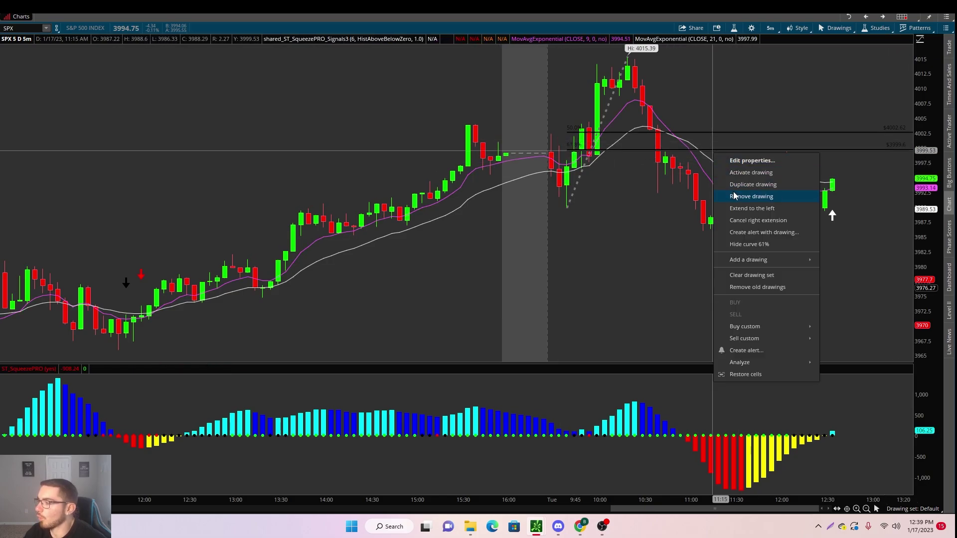
left_click(734, 196)
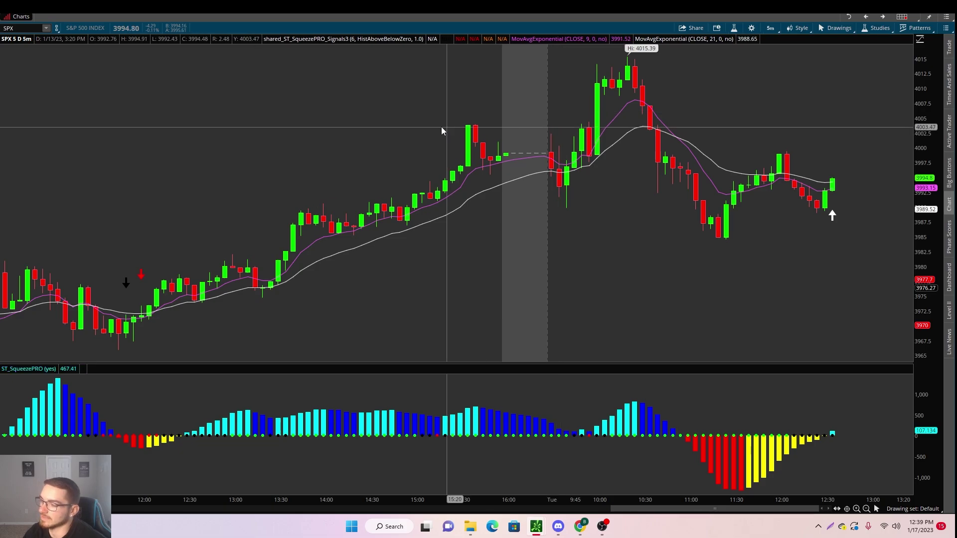
Examine the SPX 5-minute price action back through the January 13 and January 12 sessions, returning to the latest session
scroll(378, 140, "up", 4)
scroll(321, 149, "up", 10)
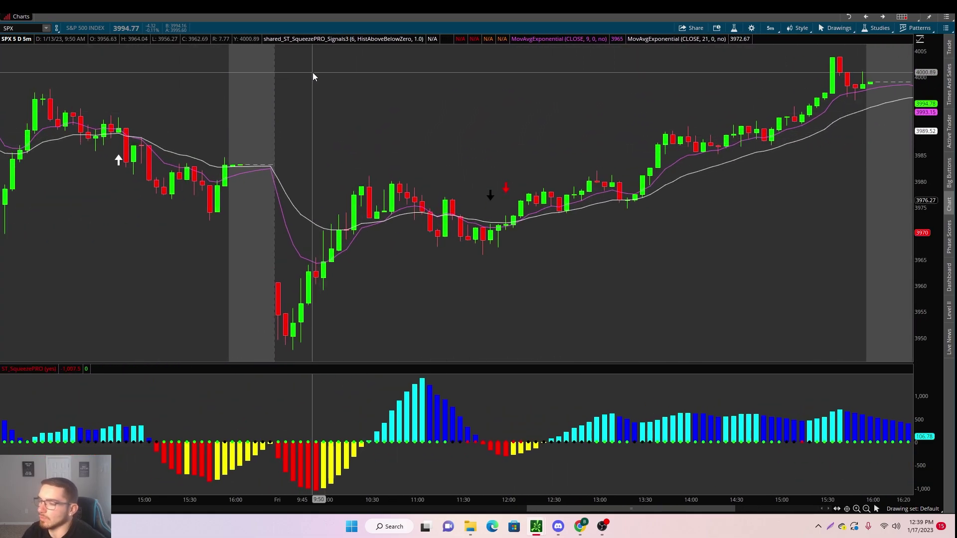
scroll(229, 100, "up", 12)
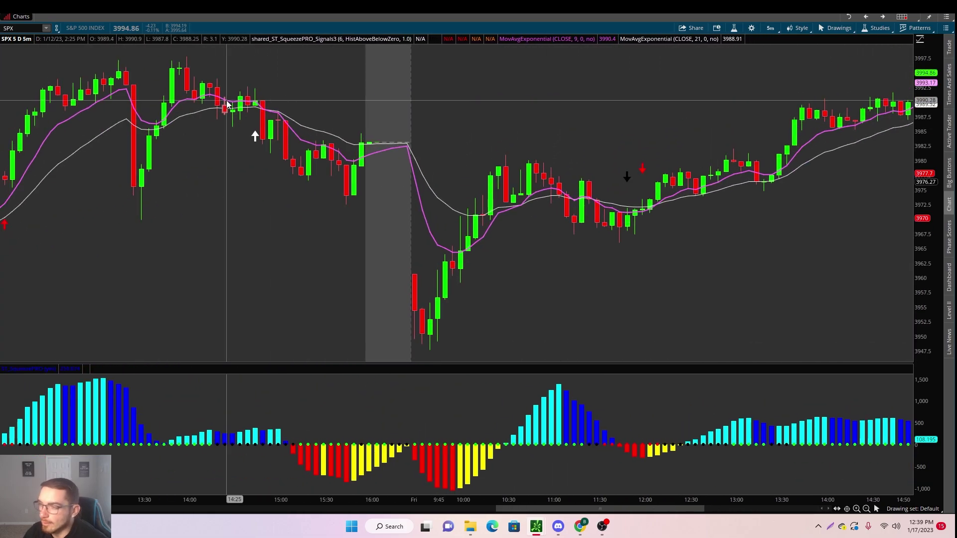
scroll(229, 102, "up", 6)
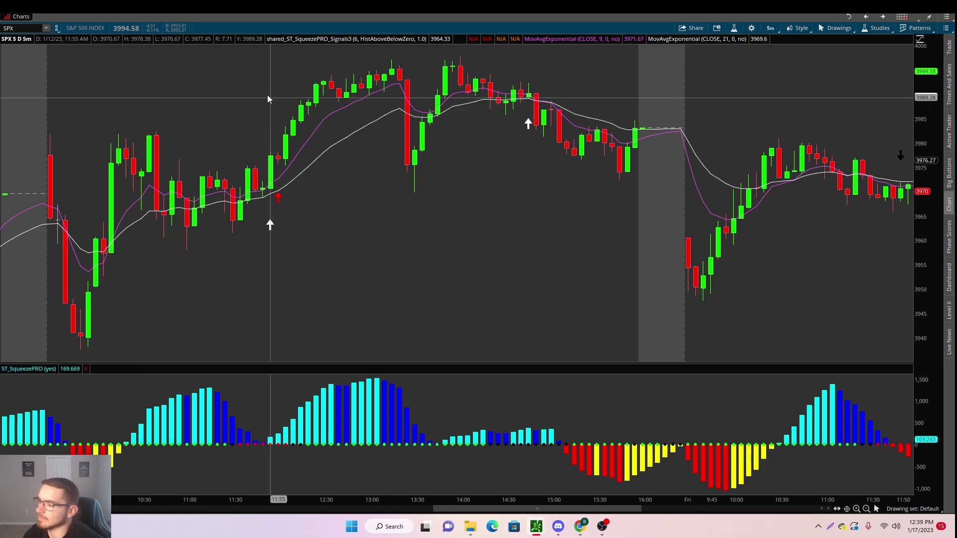
left_click(220, 105)
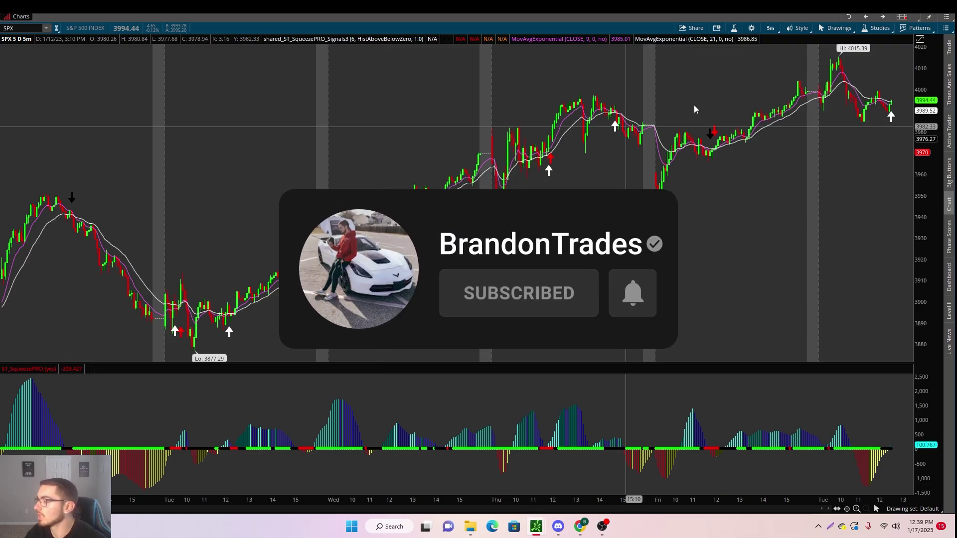
left_click_drag(694, 106, 897, 127)
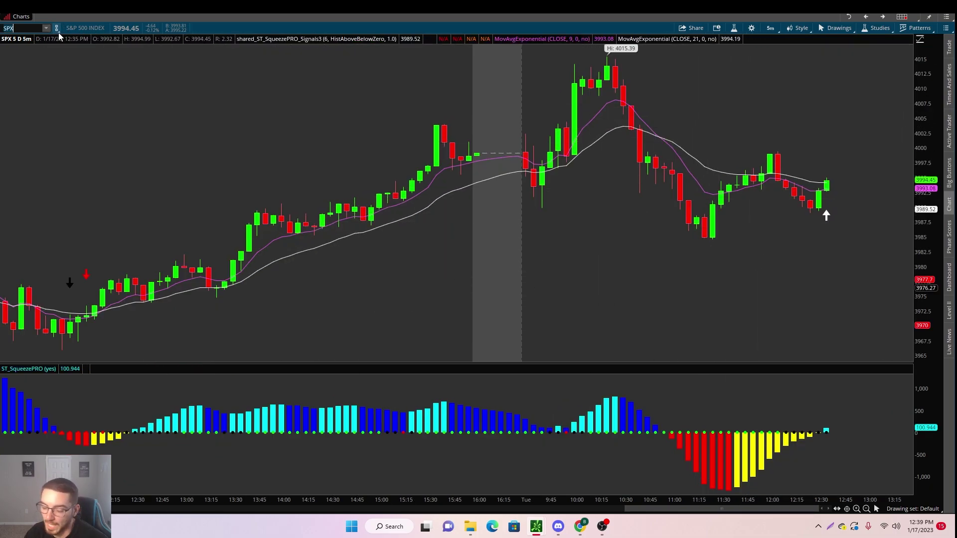
Load the /ES futures chart and focus on the latest session's candles and existing drawings
type("/ES")
key("Return")
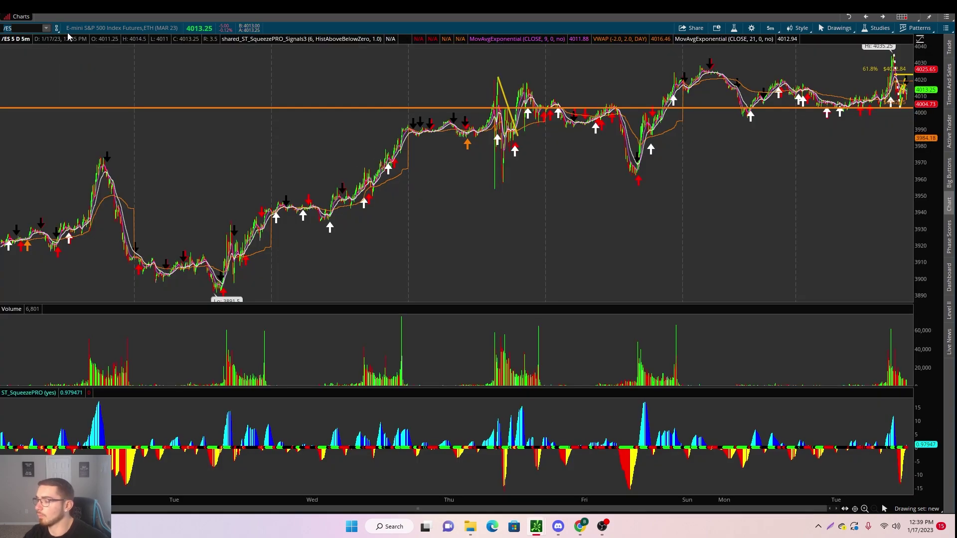
left_click_drag(756, 140, 911, 140)
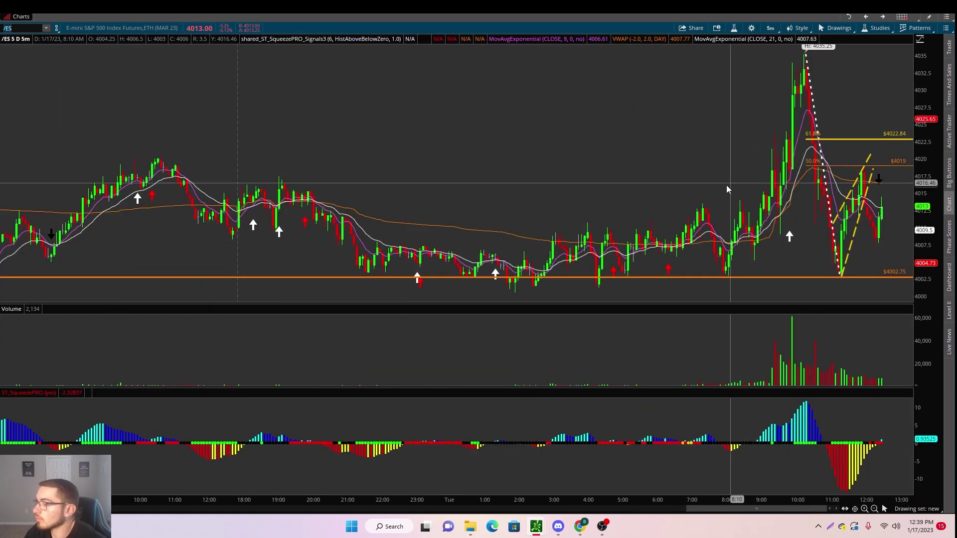
left_click_drag(691, 214, 932, 226)
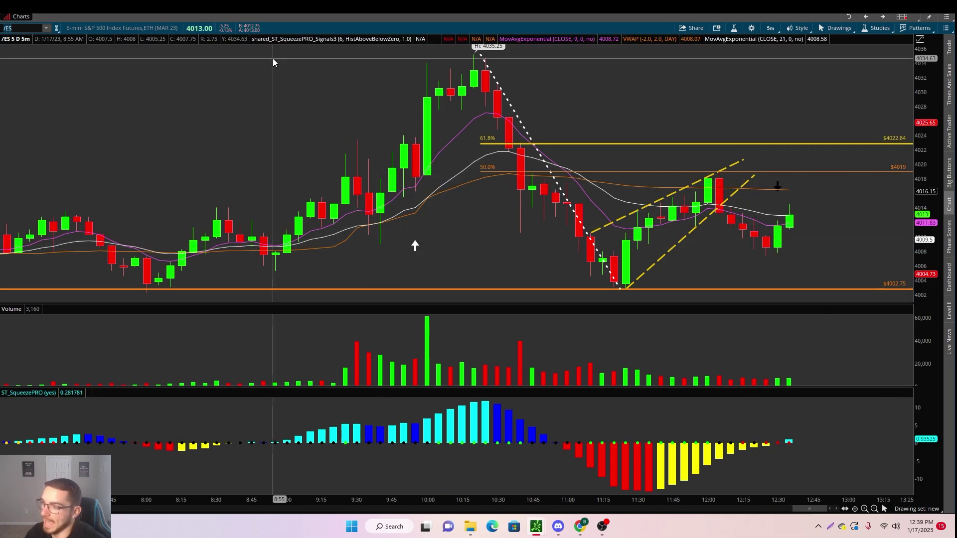
Examine the January 9 session on the /ES 5-minute chart and return to the full five-day range
double_click(315, 101)
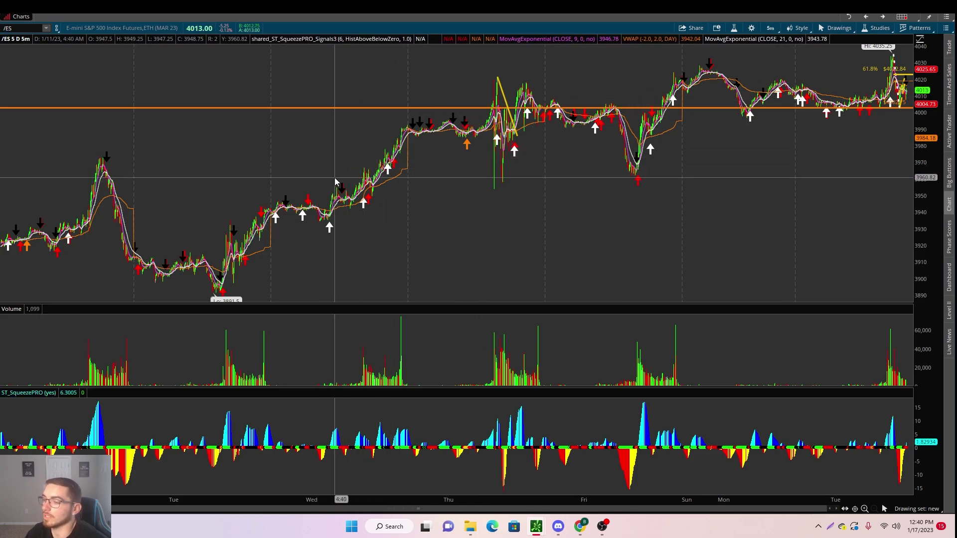
left_click_drag(36, 219, 137, 225)
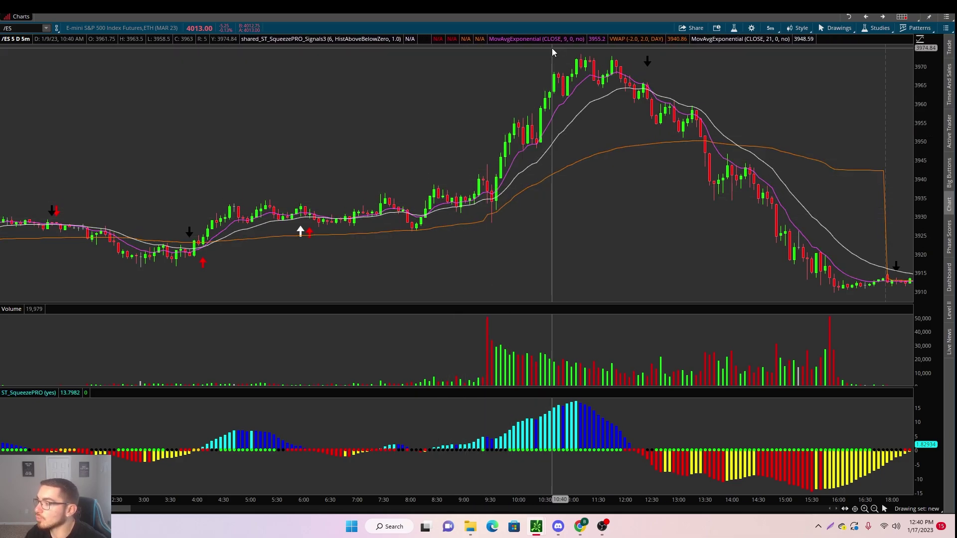
left_click(385, 99)
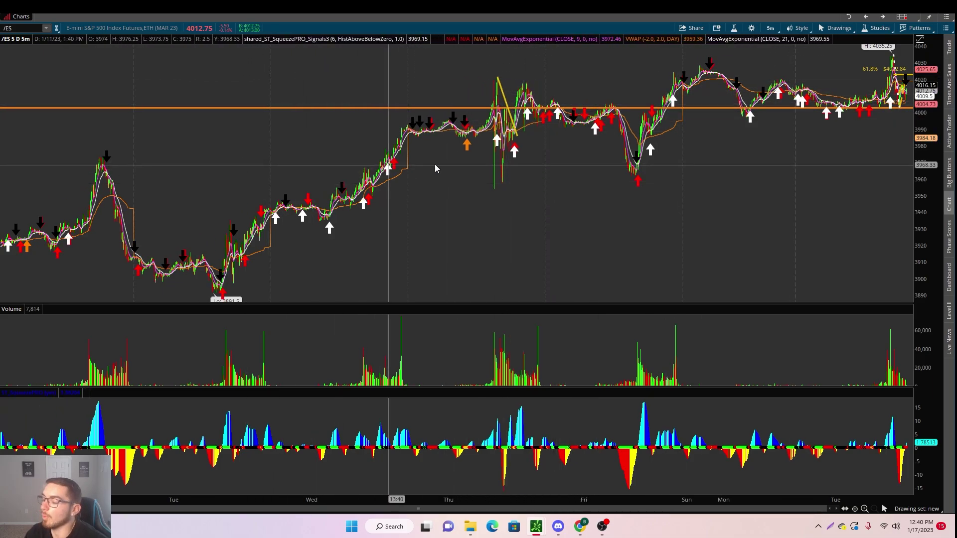
Switch the /ES chart to the 180-day 4-hour time frame and clear all existing drawings in its drawing set
left_click(770, 28)
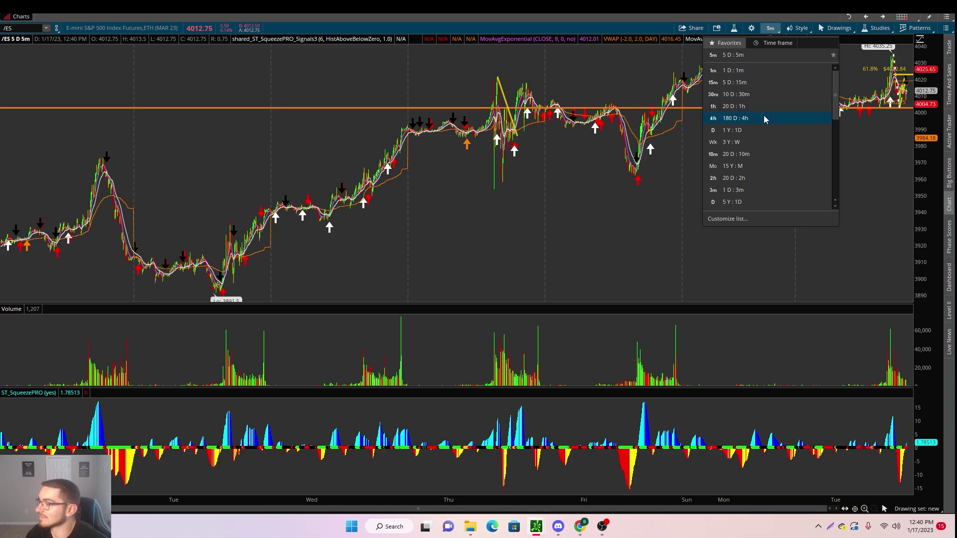
left_click(759, 118)
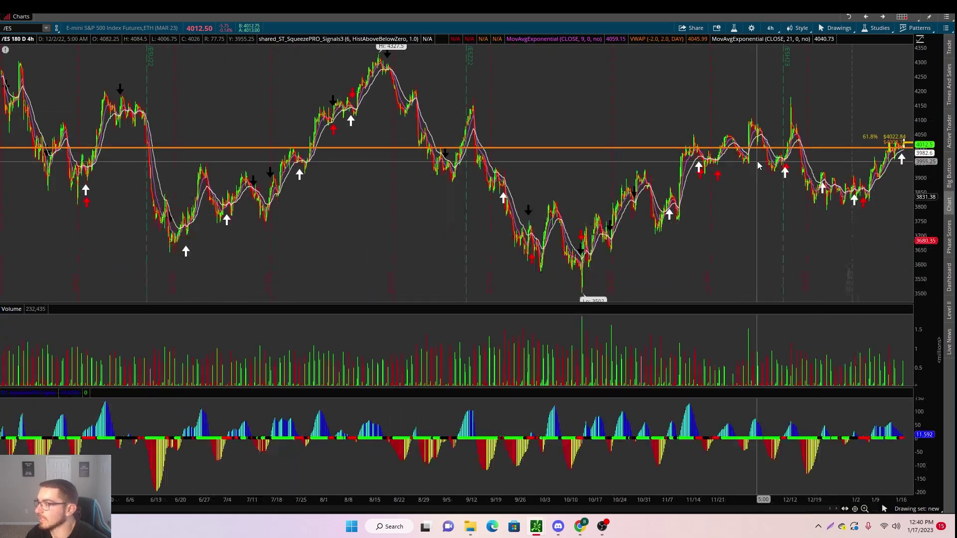
left_click_drag(688, 182, 913, 165)
right_click(606, 87)
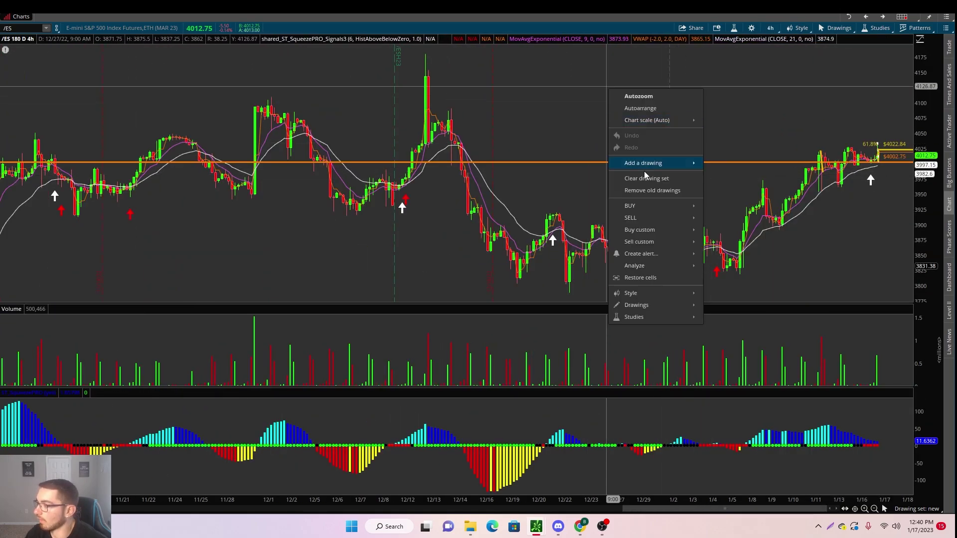
left_click(551, 107)
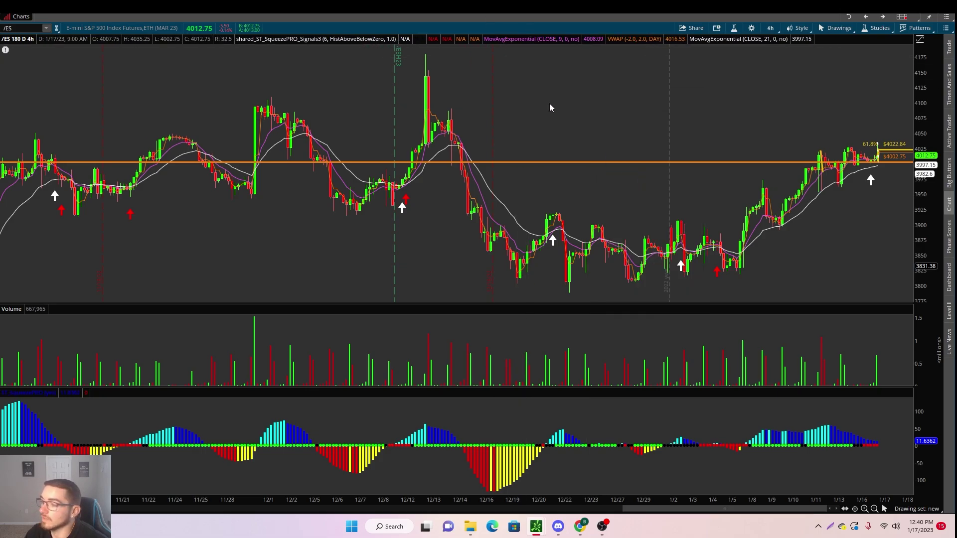
left_click(508, 15)
Draw a Fibonacci retracement from the mid-December high at about 4180 to the December 22 low at 3788.5
middle_click(460, 81)
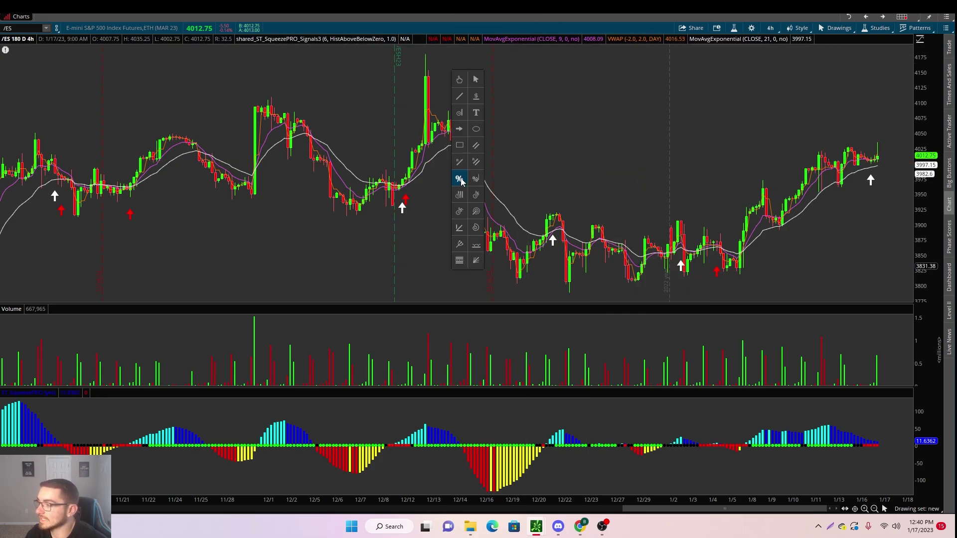
left_click(457, 182)
left_click_drag(427, 50, 572, 291)
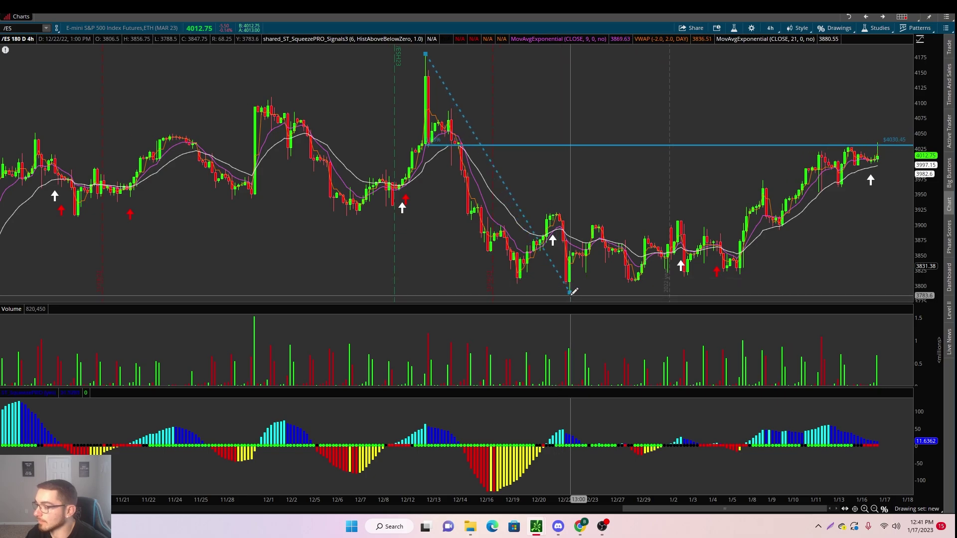
left_click(571, 295)
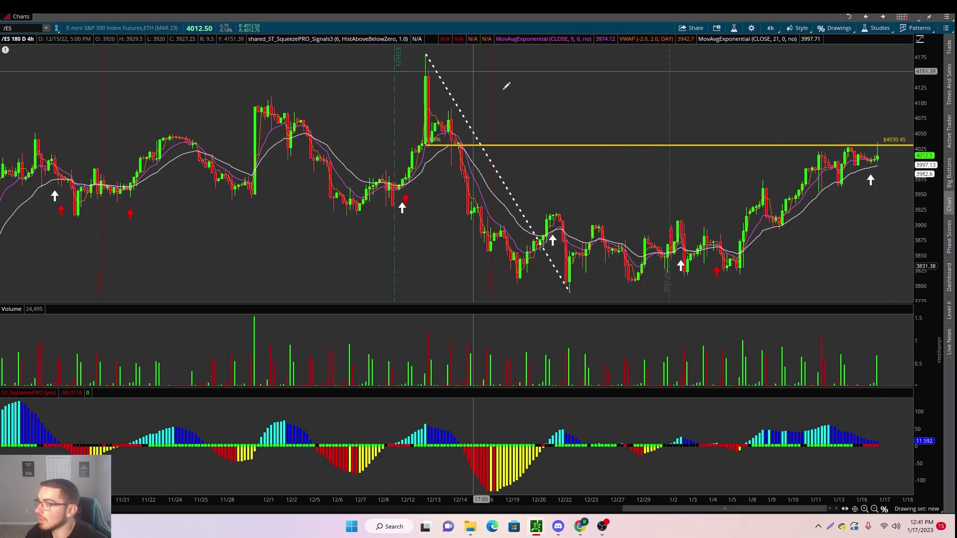
Check the latest candles against the 61.8% retracement level on the 4-hour and 20-day 1-hour time frames
left_click_drag(568, 205, 950, 81)
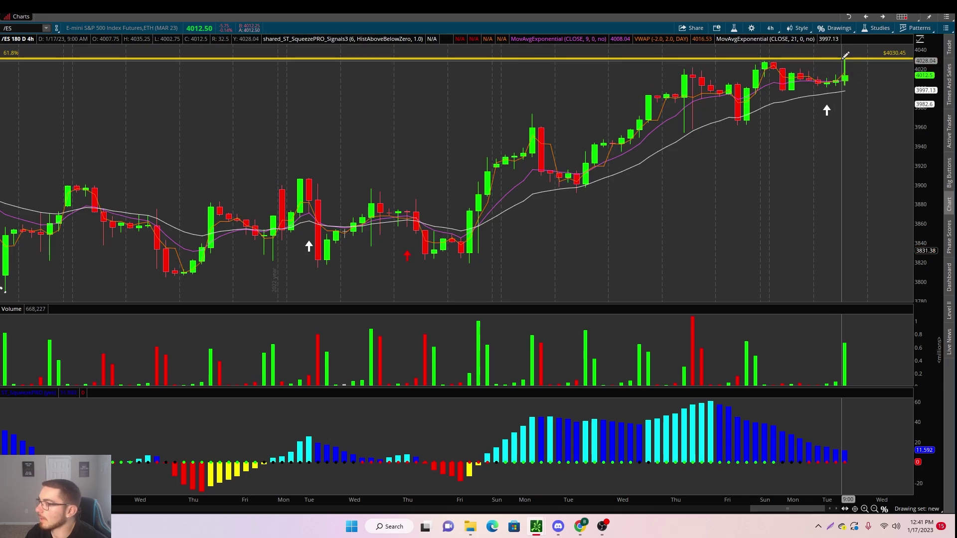
left_click(769, 28)
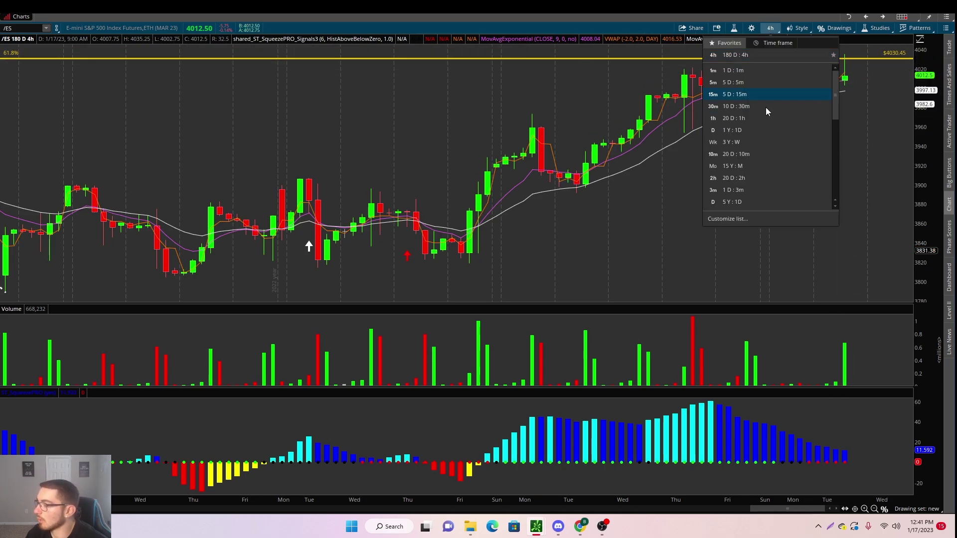
left_click(753, 118)
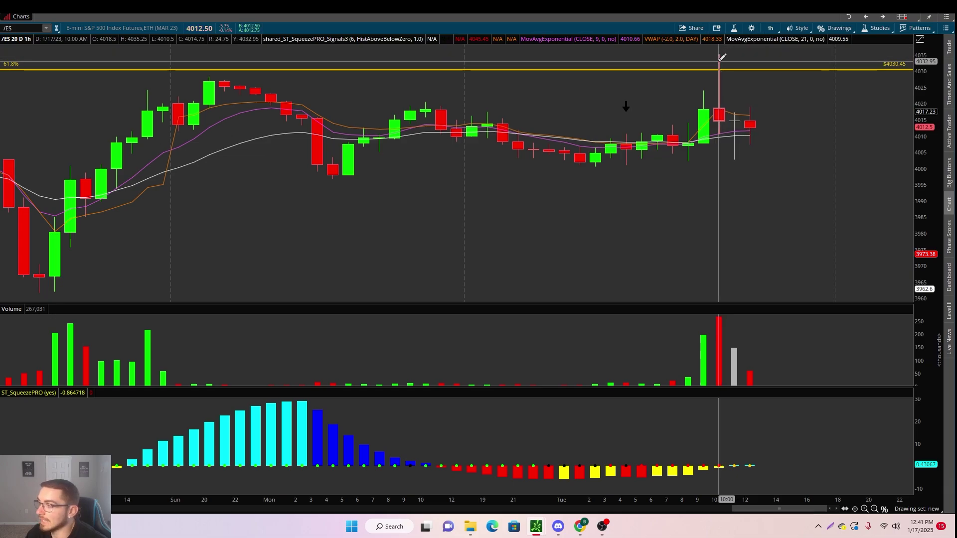
Switch to the 5-day 5-minute time frame, add a price level at the session high of 4035.25, and return to the pointer tool
left_click(771, 28)
left_click(744, 82)
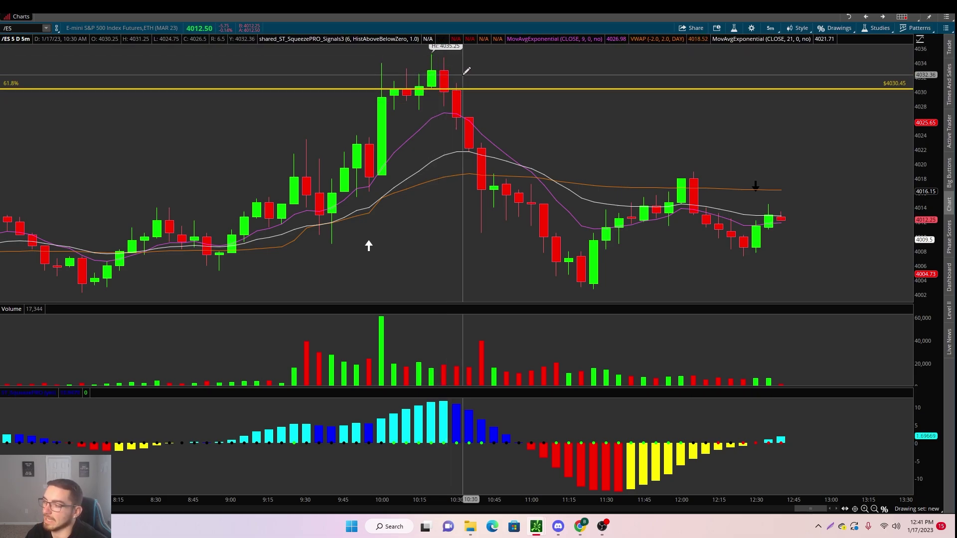
left_click(458, 55)
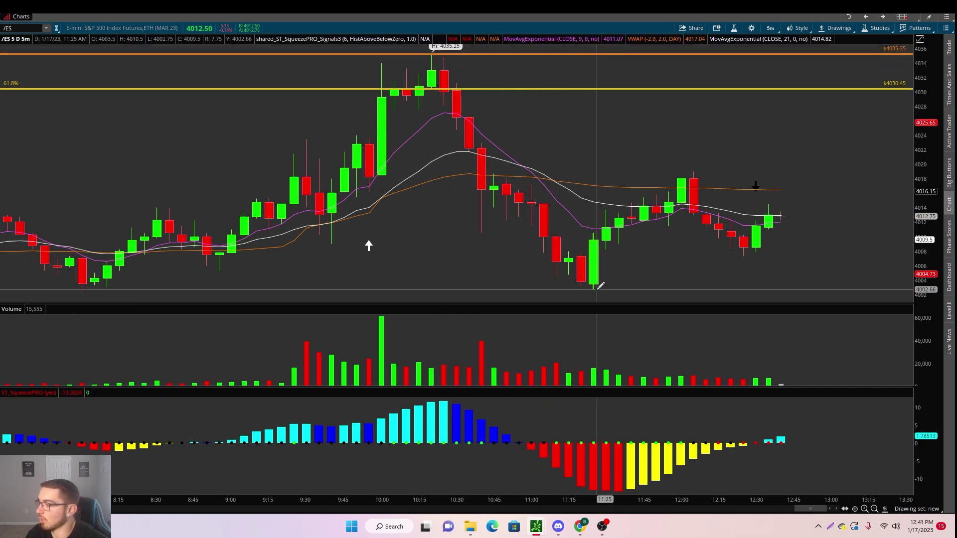
scroll(542, 119, "up", 1)
middle_click(543, 120)
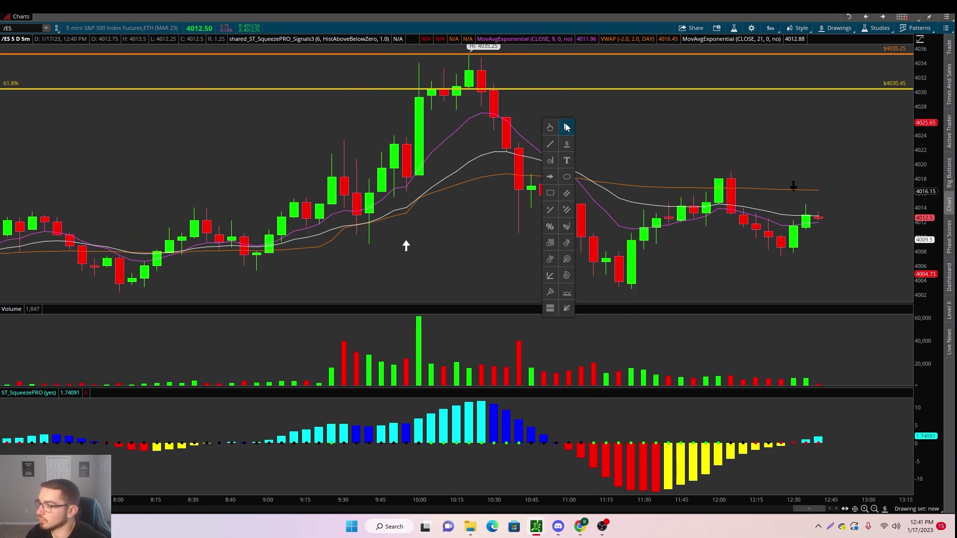
left_click(567, 128)
Switch the /ES chart back to the 180-day 4-hour time frame, focused on the candles from late November to mid-January
left_click(770, 28)
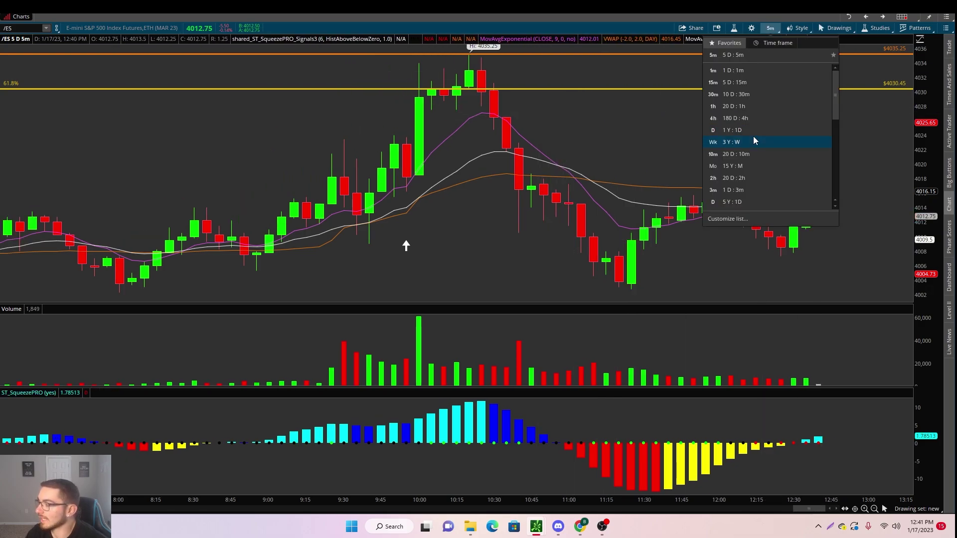
left_click(736, 118)
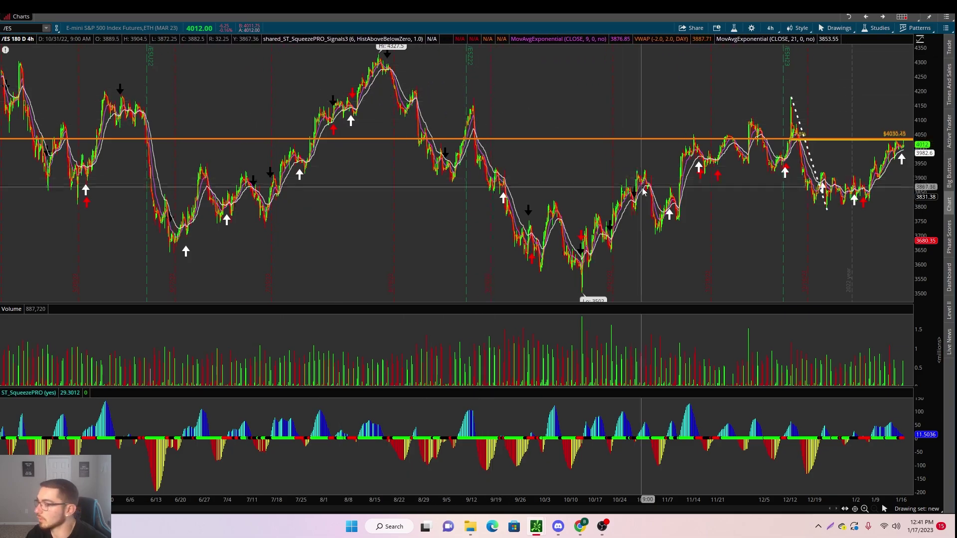
scroll(649, 185, "up", 5)
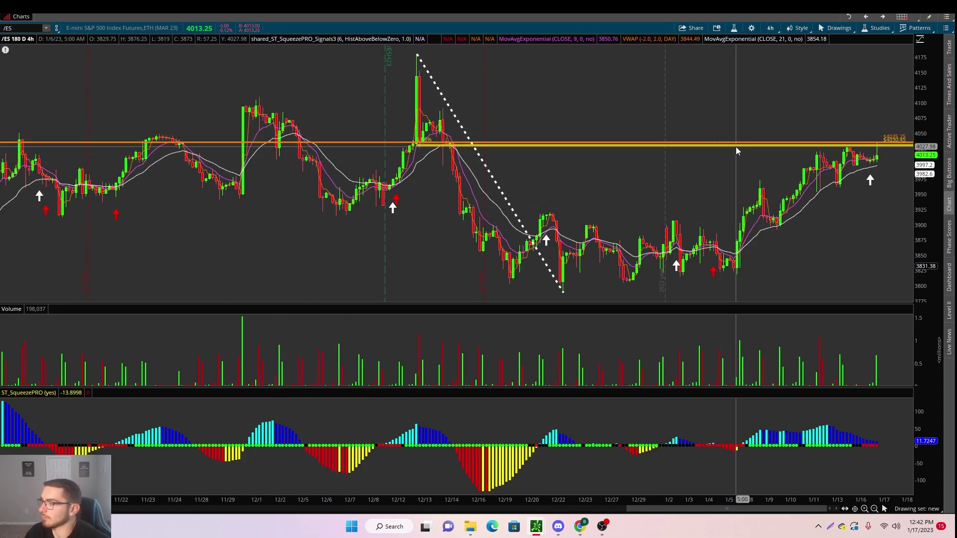
mouse_move(737, 150)
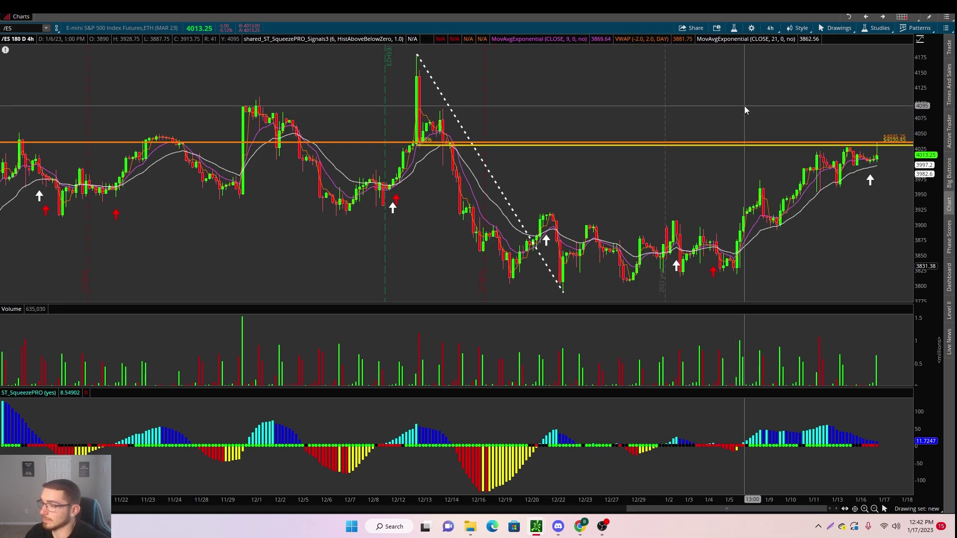